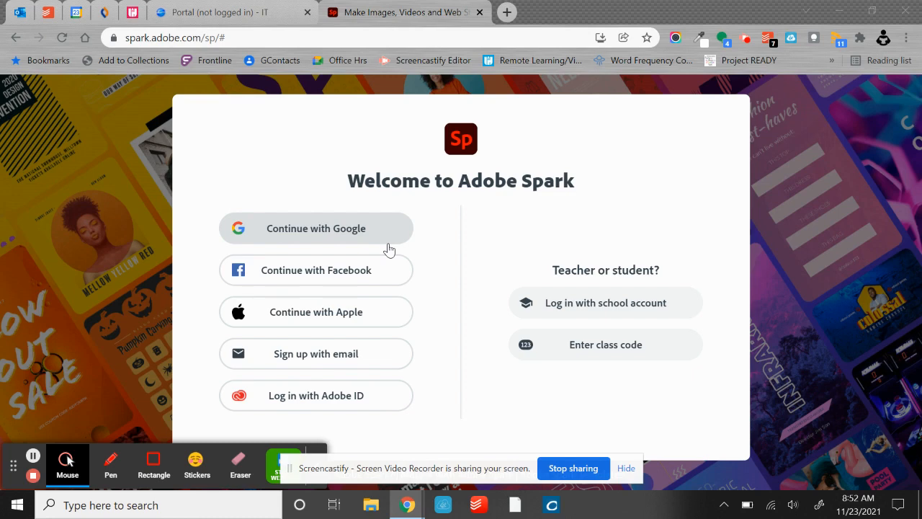
Sign in through Google with the Enterprise ID account and start a new Instagram post.
{"action": "left_click", "coordinate": [295, 237]}
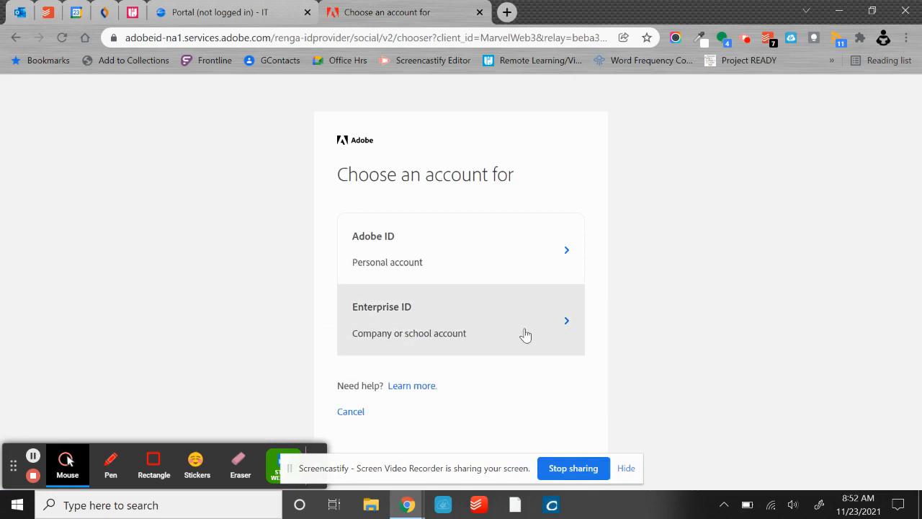
{"action": "left_click", "coordinate": [523, 334]}
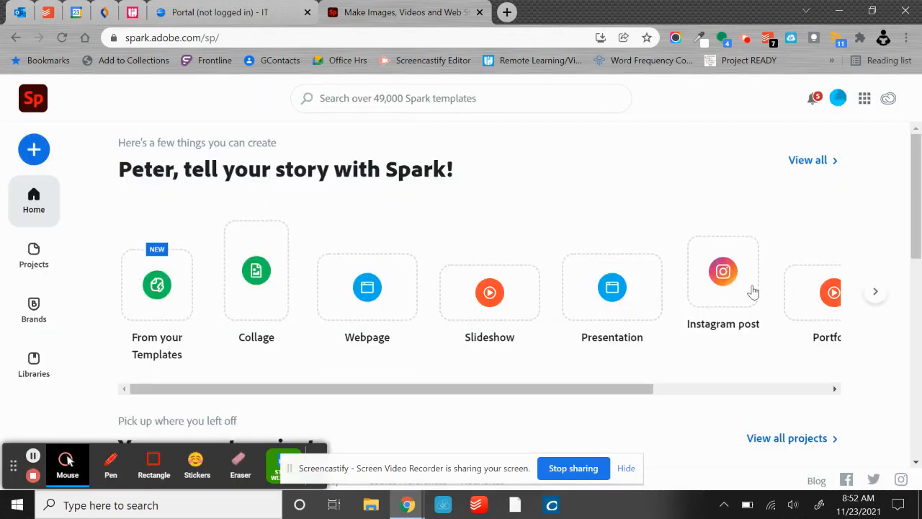
{"action": "left_click", "coordinate": [723, 272]}
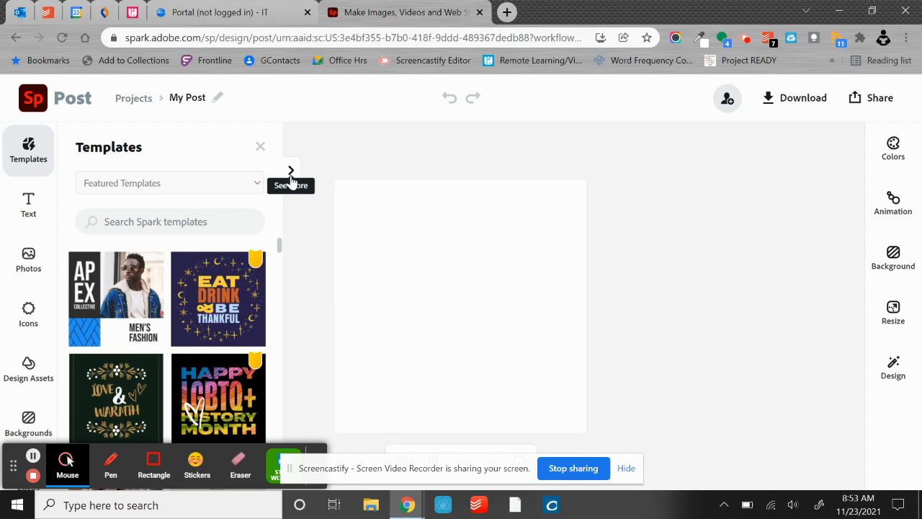
Hide the screen-sharing notice and recorder tools, and look through the featured templates.
{"action": "left_click", "coordinate": [626, 469]}
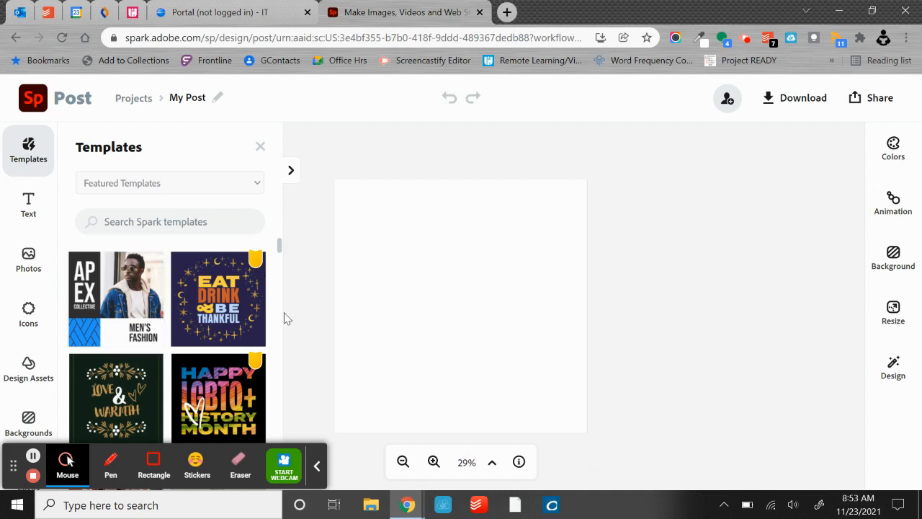
{"action": "left_click", "coordinate": [316, 466]}
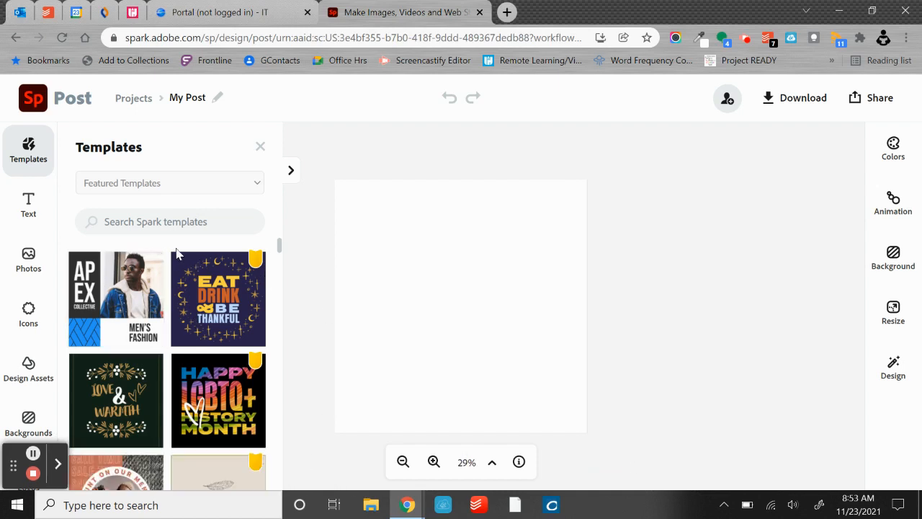
{"action": "scroll", "coordinate": [177, 254], "scroll_direction": "down", "scroll_amount": 1}
{"action": "scroll", "coordinate": [180, 360], "scroll_direction": "down", "scroll_amount": 1}
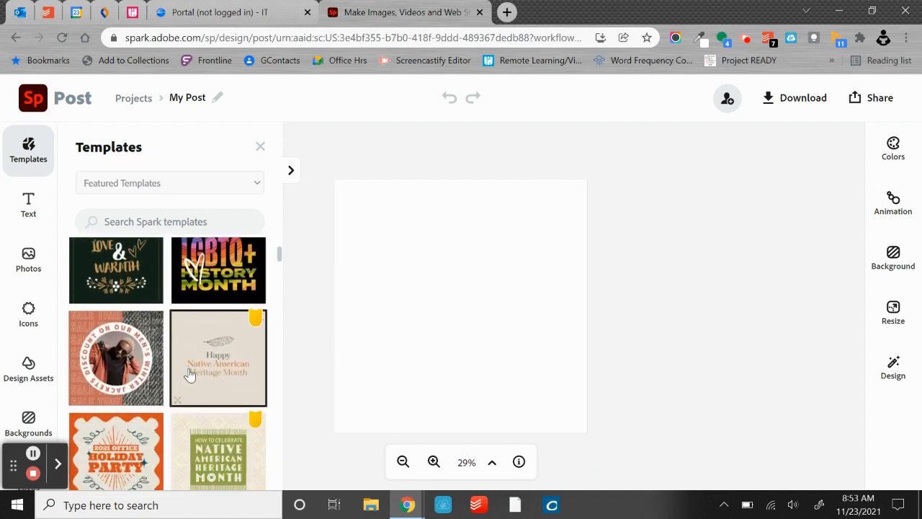
{"action": "scroll", "coordinate": [189, 371], "scroll_direction": "down", "scroll_amount": 1}
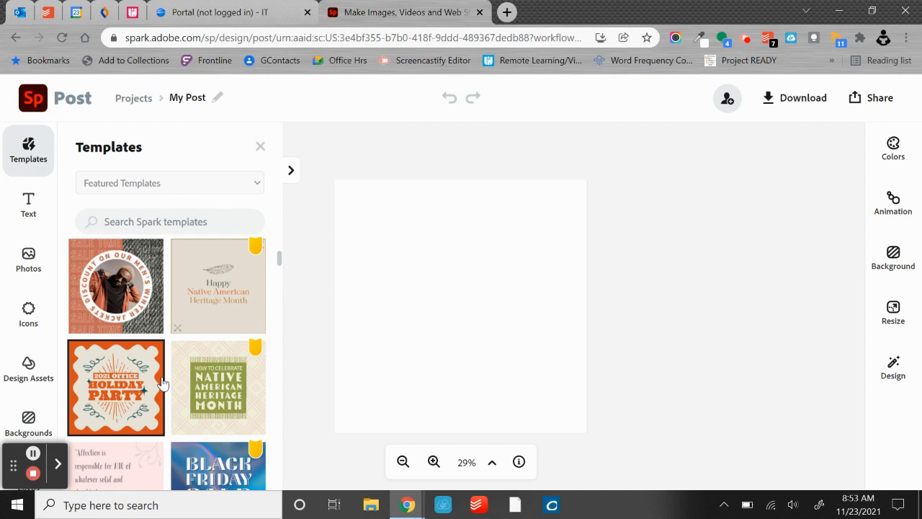
{"action": "scroll", "coordinate": [206, 425], "scroll_direction": "down", "scroll_amount": 1}
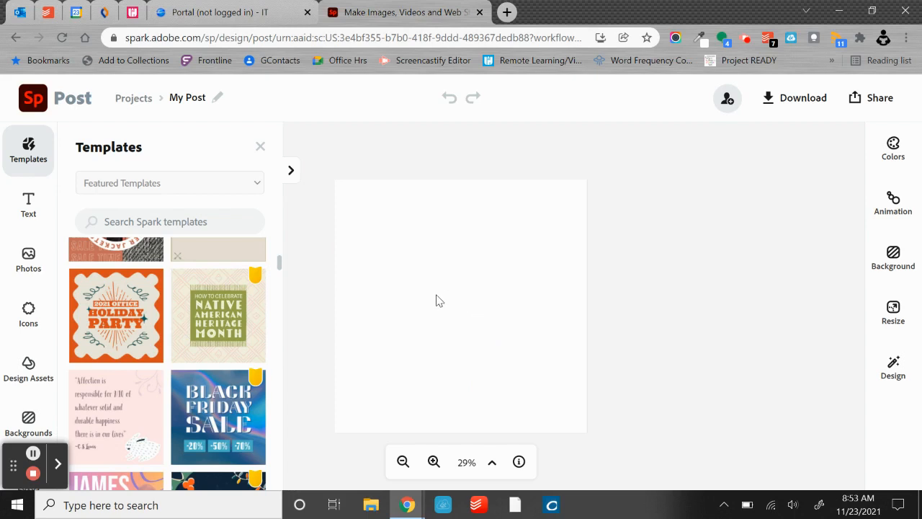
Apply a background grid layout with three small stacked cells beside one large cell.
{"action": "left_click", "coordinate": [889, 272]}
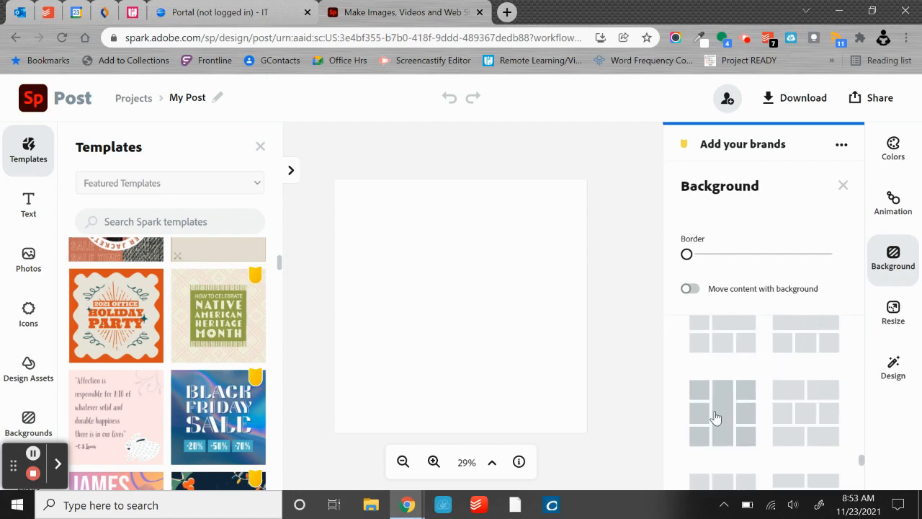
{"action": "scroll", "coordinate": [717, 412], "scroll_direction": "down", "scroll_amount": 2}
{"action": "scroll", "coordinate": [718, 411], "scroll_direction": "down", "scroll_amount": 5}
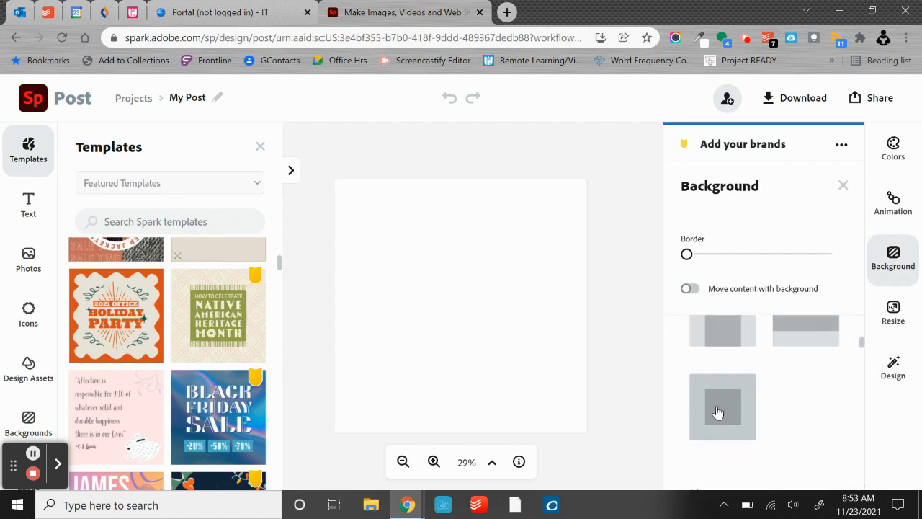
{"action": "scroll", "coordinate": [719, 409], "scroll_direction": "down", "scroll_amount": 3}
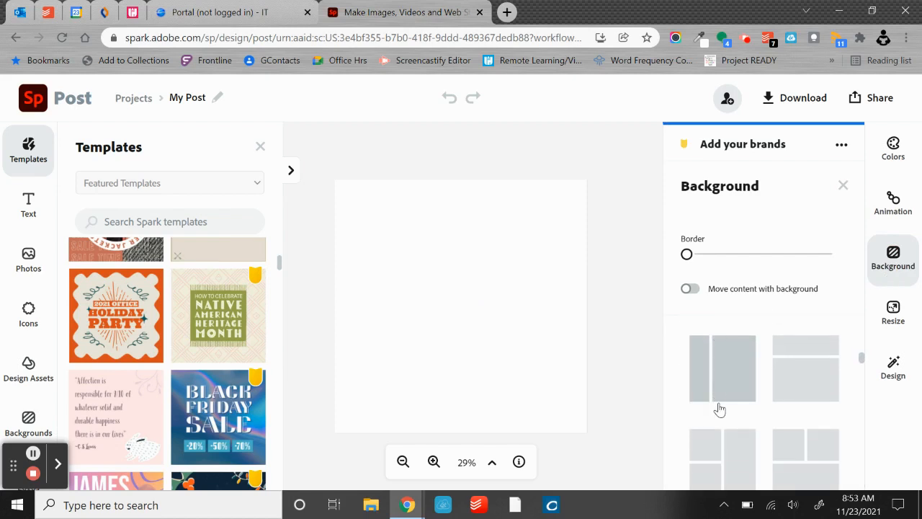
{"action": "scroll", "coordinate": [719, 409], "scroll_direction": "down", "scroll_amount": 4}
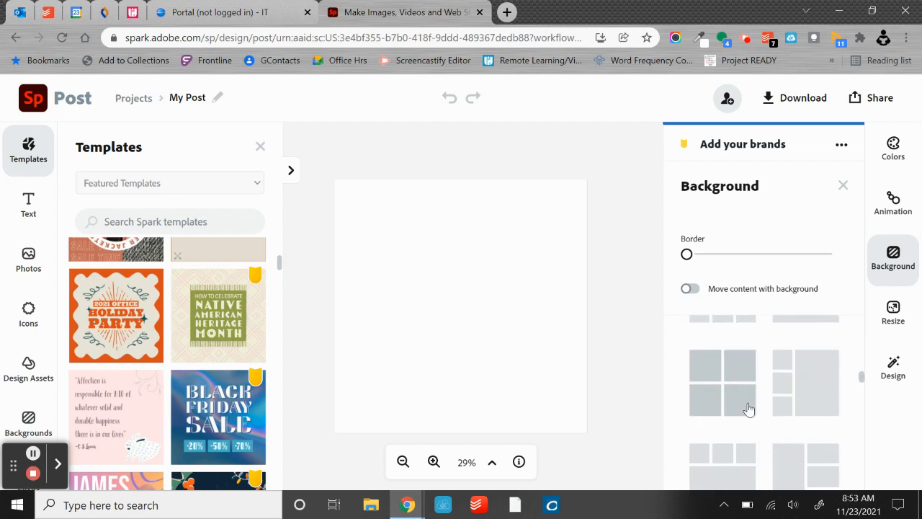
{"action": "left_click", "coordinate": [797, 379]}
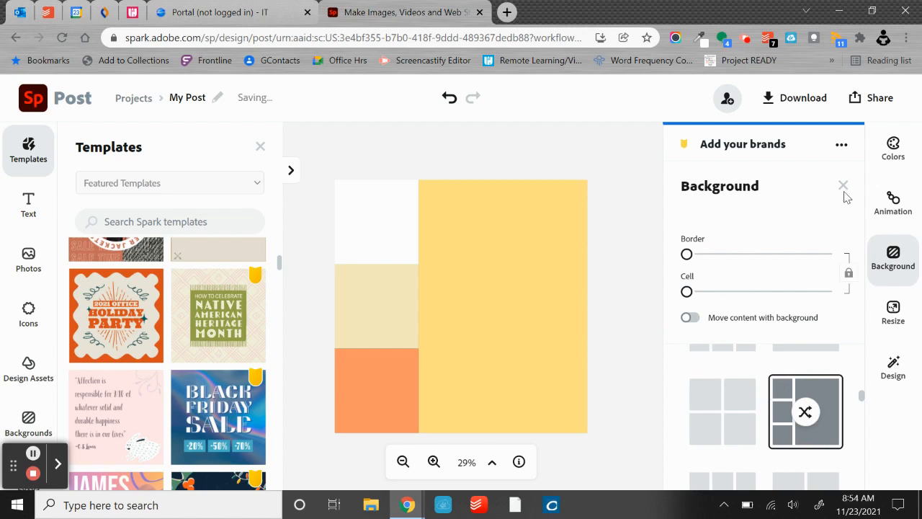
Apply the beige, teal, blue and dark purple decorative palette and view its custom colour editor.
{"action": "left_click", "coordinate": [898, 165]}
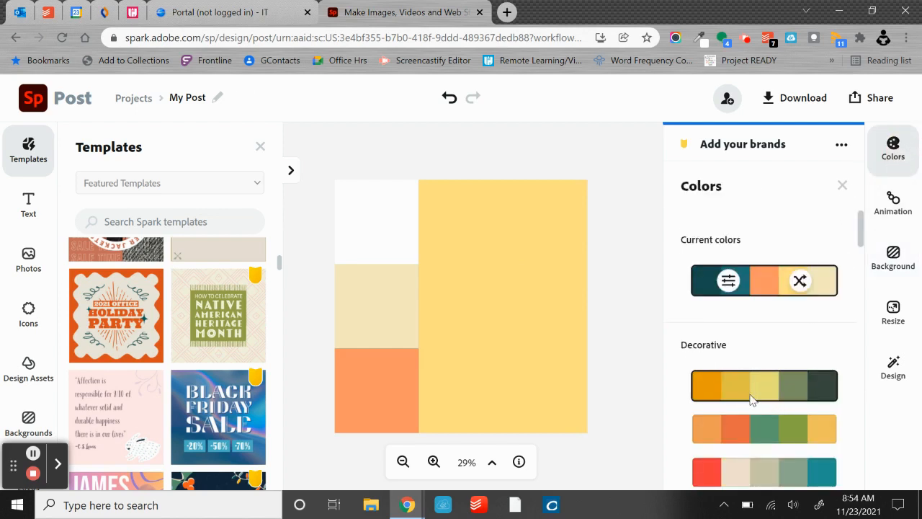
{"action": "scroll", "coordinate": [749, 394], "scroll_direction": "down", "scroll_amount": 5}
{"action": "left_click", "coordinate": [762, 355]}
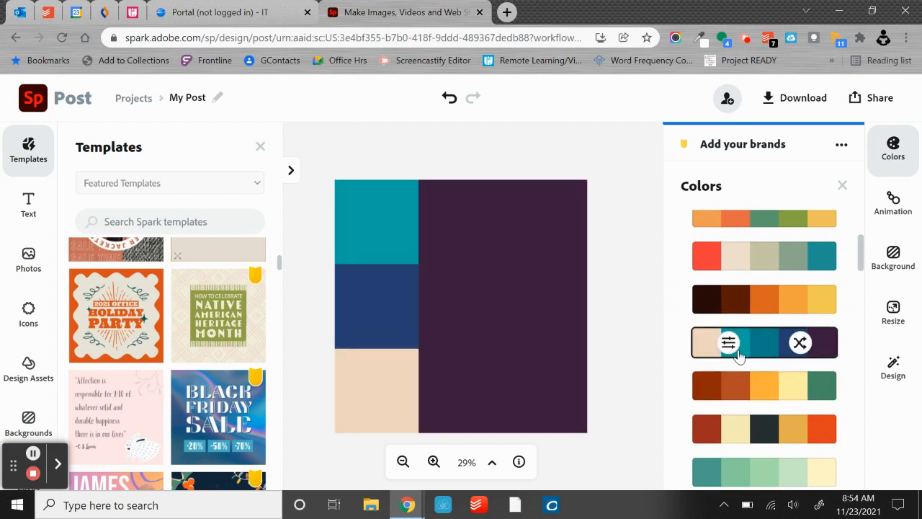
{"action": "left_click", "coordinate": [729, 345]}
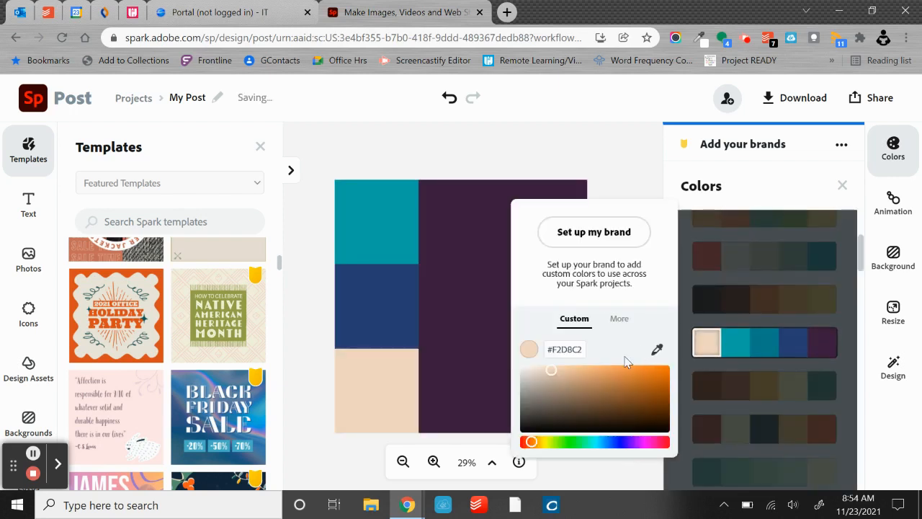
{"action": "left_click", "coordinate": [607, 160]}
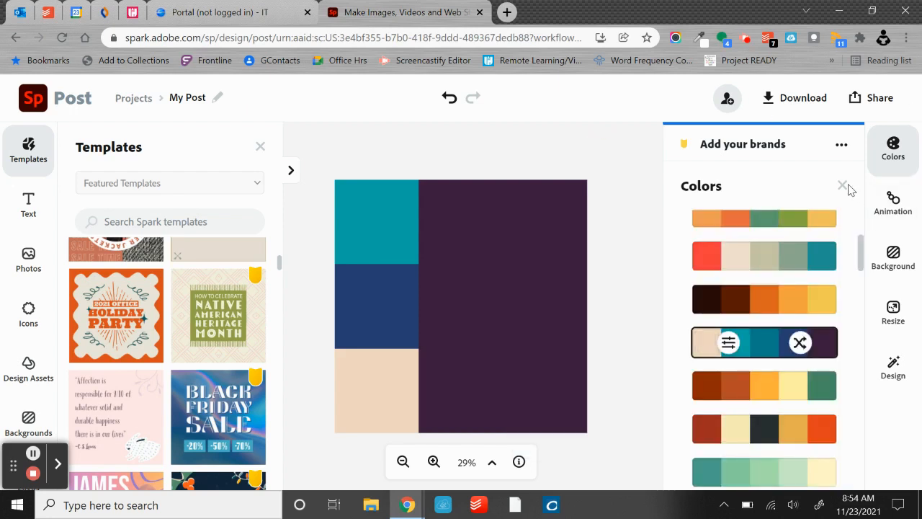
Undo the palette change and the background grid layout.
{"action": "left_click", "coordinate": [450, 95]}
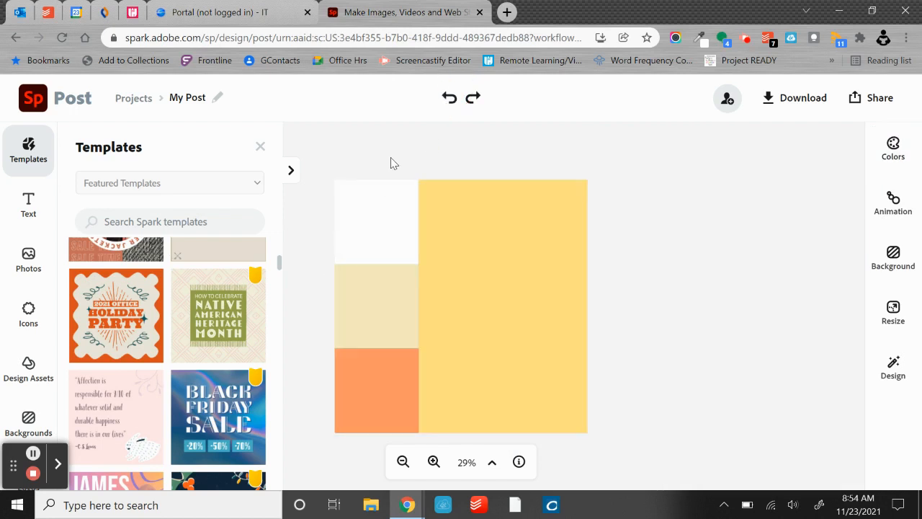
{"action": "left_click", "coordinate": [449, 95]}
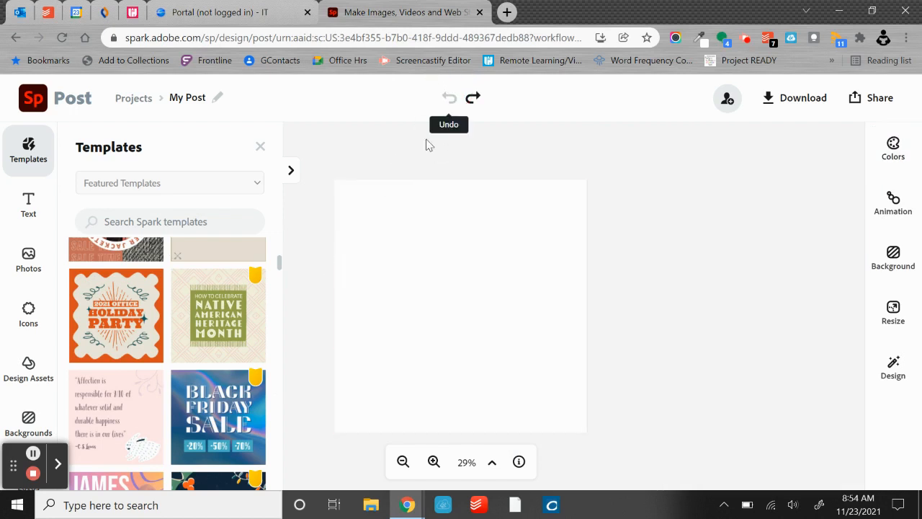
Search the backgrounds for "art deco" and add the white pattern with gold geometric lines to the post.
{"action": "left_click", "coordinate": [32, 430]}
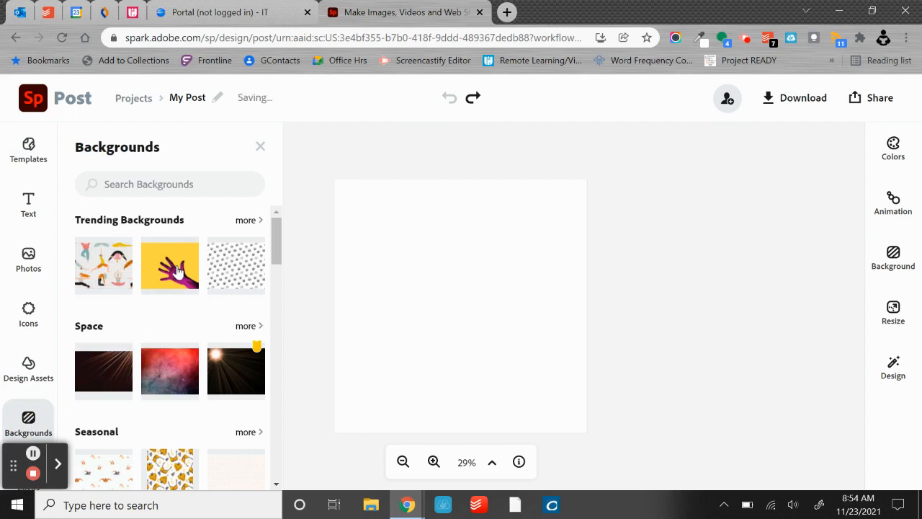
{"action": "left_click", "coordinate": [168, 186]}
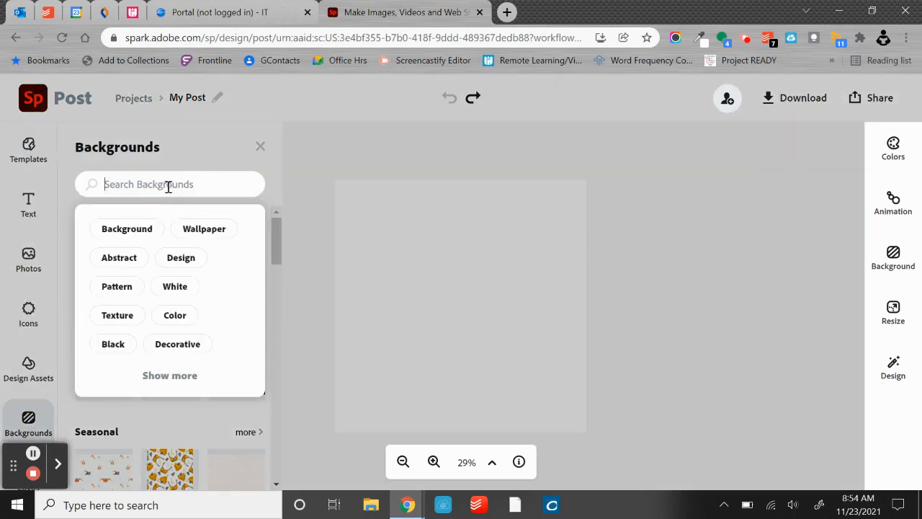
{"action": "type", "text": "art deco"}
{"action": "key", "text": "Return"}
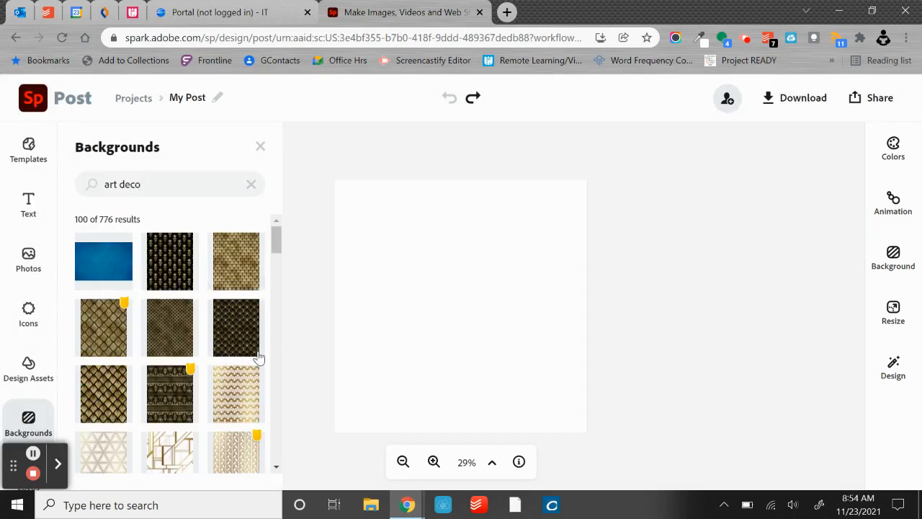
{"action": "left_click", "coordinate": [173, 454]}
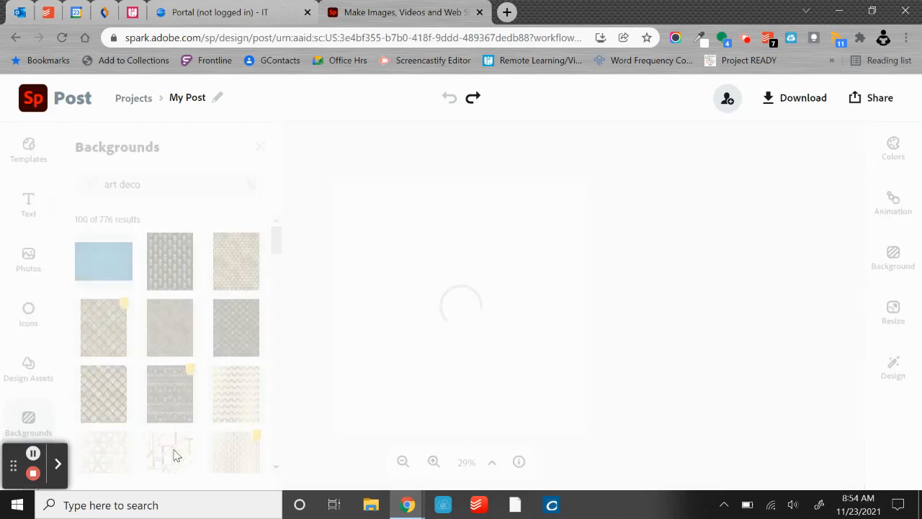
{"action": "left_click", "coordinate": [484, 282]}
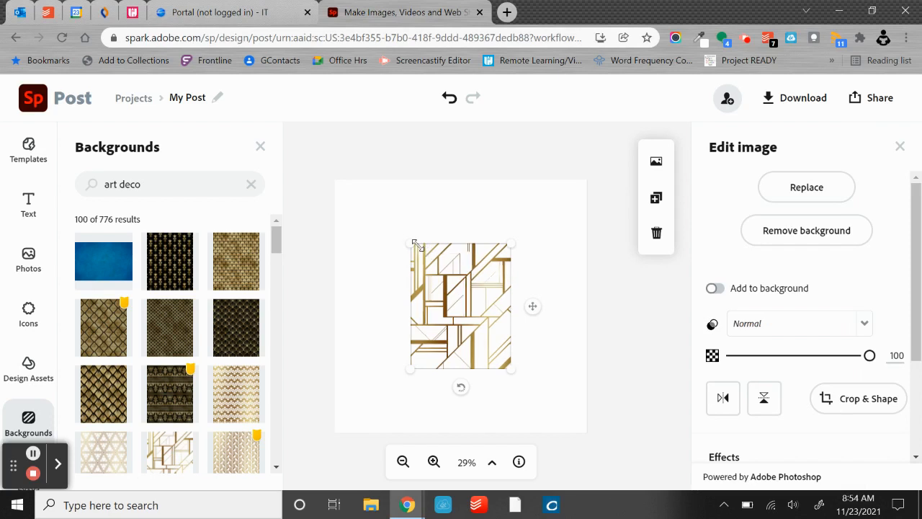
Enlarge the art deco image to cover the whole canvas and set its opacity to 16.
{"action": "left_click_drag", "start_coordinate": [406, 242], "coordinate": [342, 196]}
{"action": "left_click_drag", "start_coordinate": [512, 369], "coordinate": [632, 469]}
{"action": "left_click_drag", "start_coordinate": [356, 175], "coordinate": [311, 142]}
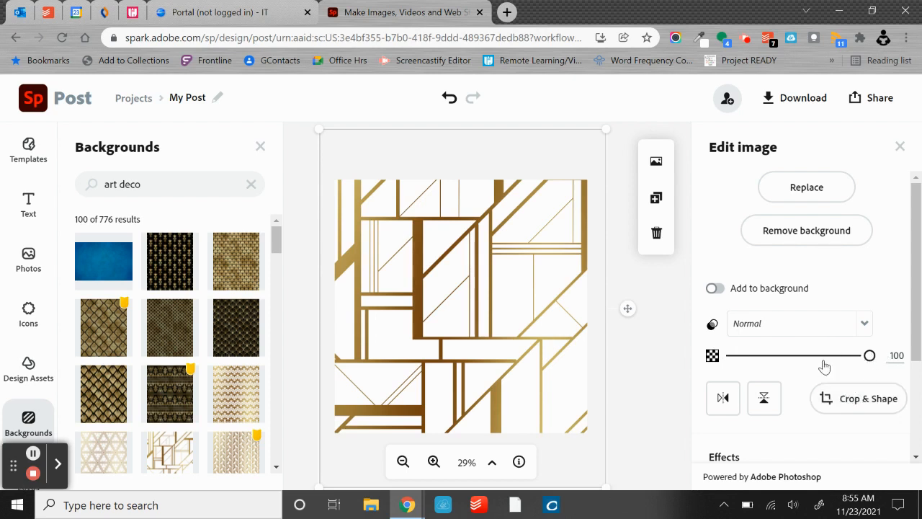
{"action": "left_click_drag", "start_coordinate": [870, 356], "coordinate": [753, 360]}
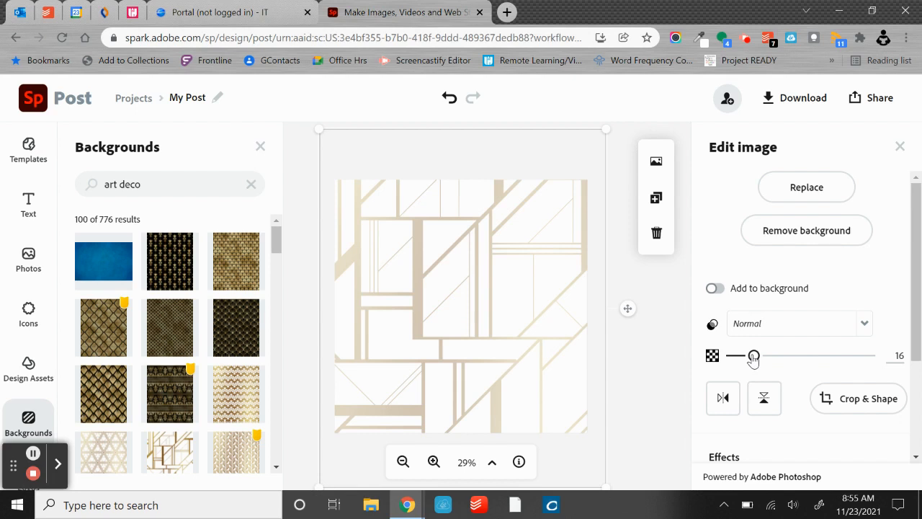
Open the photo sources, and search images.google.com in a new browser tab for "p.t. barnum".
{"action": "left_click", "coordinate": [32, 275]}
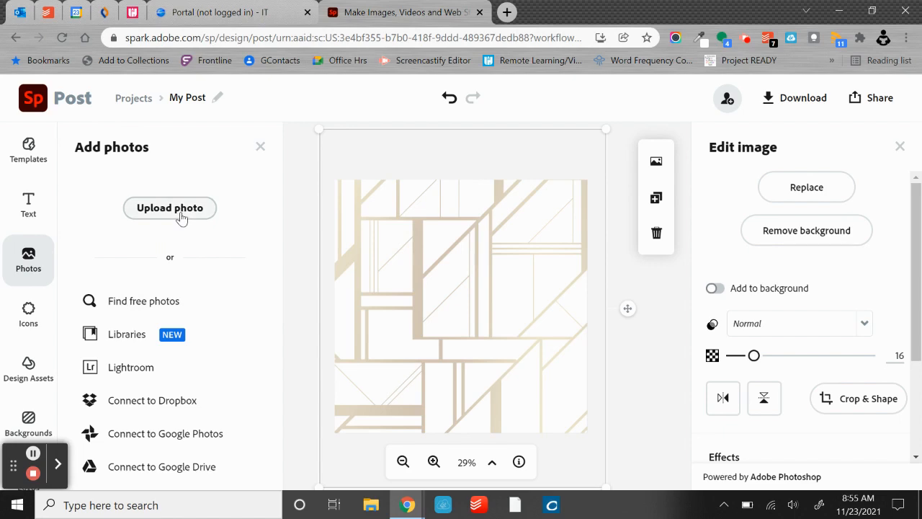
{"action": "left_click", "coordinate": [506, 13]}
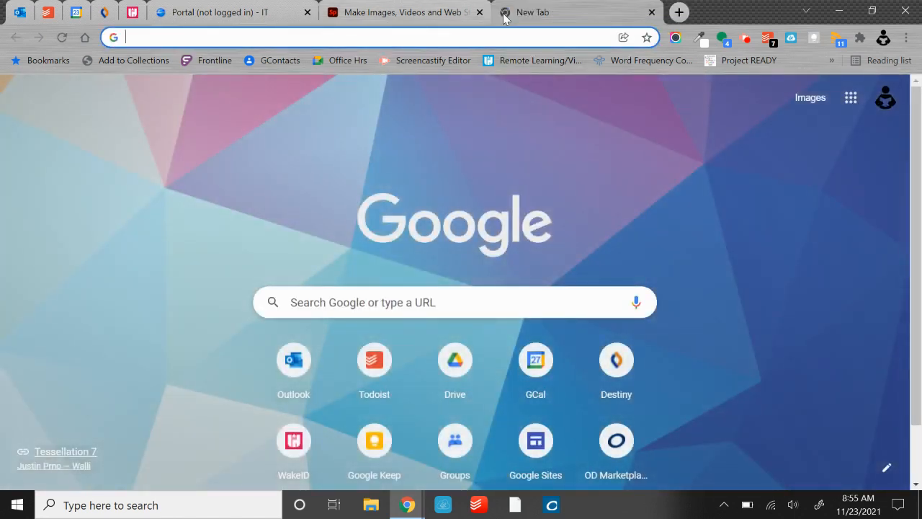
{"action": "type", "text": "images.goo"}
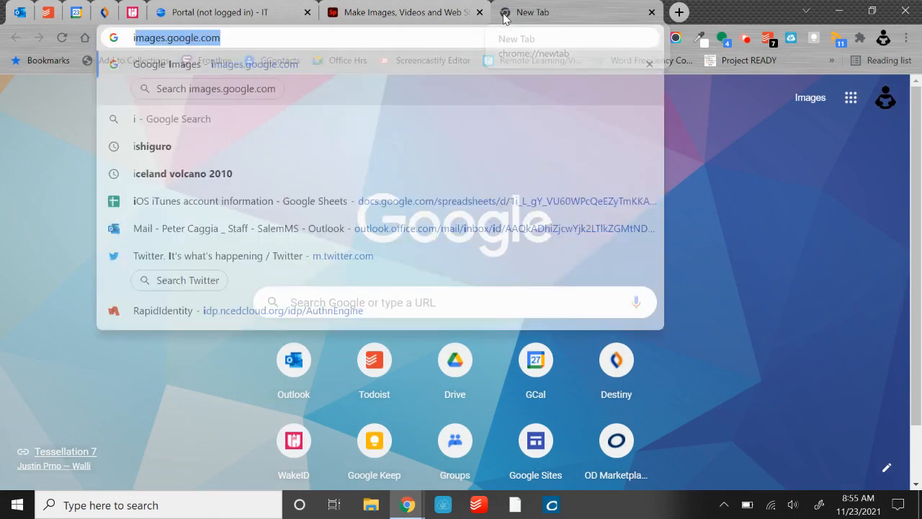
{"action": "type", "text": "gle.com"}
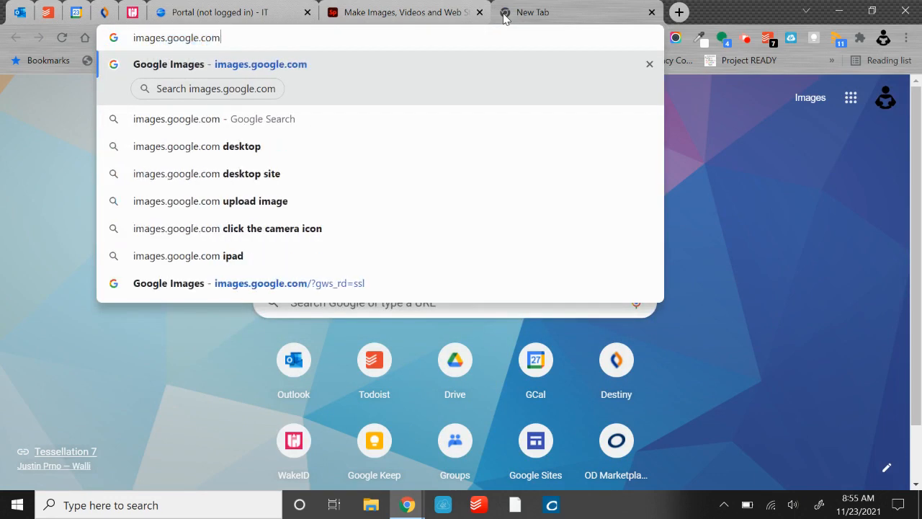
{"action": "key", "text": "Return"}
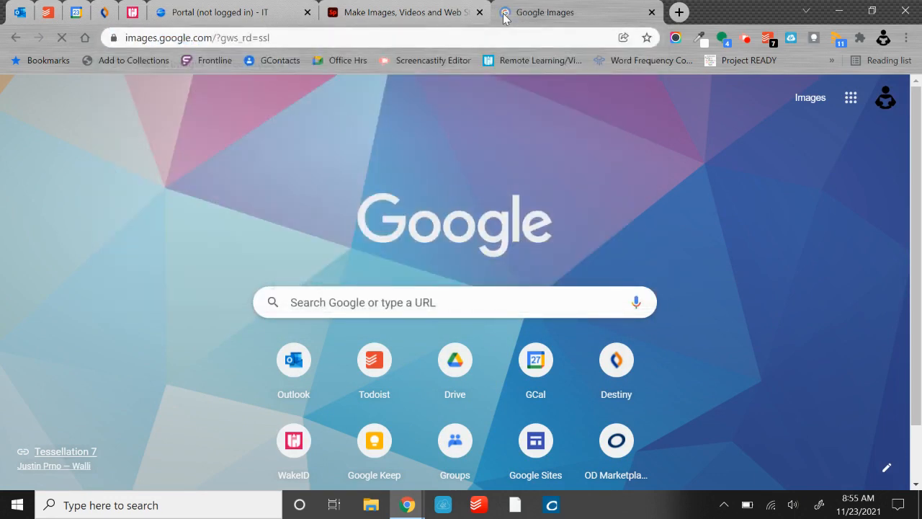
{"action": "type", "text": "p.t. barnum"}
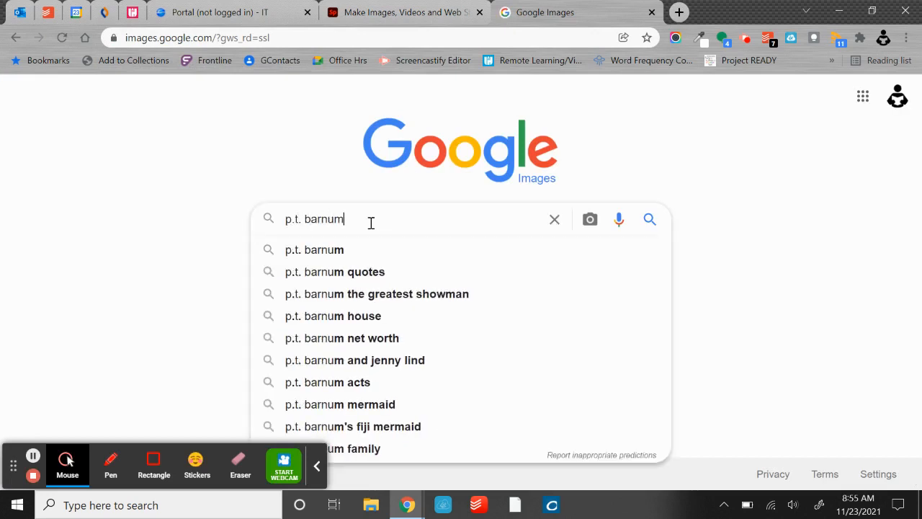
{"action": "key", "text": "Return"}
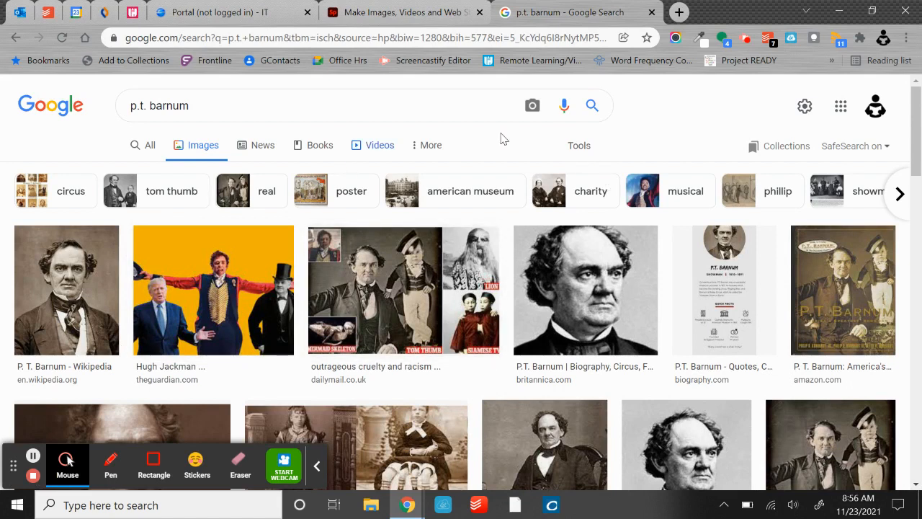
Filter the image results by Creative Commons licenses usage rights and browse the reusable P.T. Barnum pictures.
{"action": "left_click", "coordinate": [582, 148]}
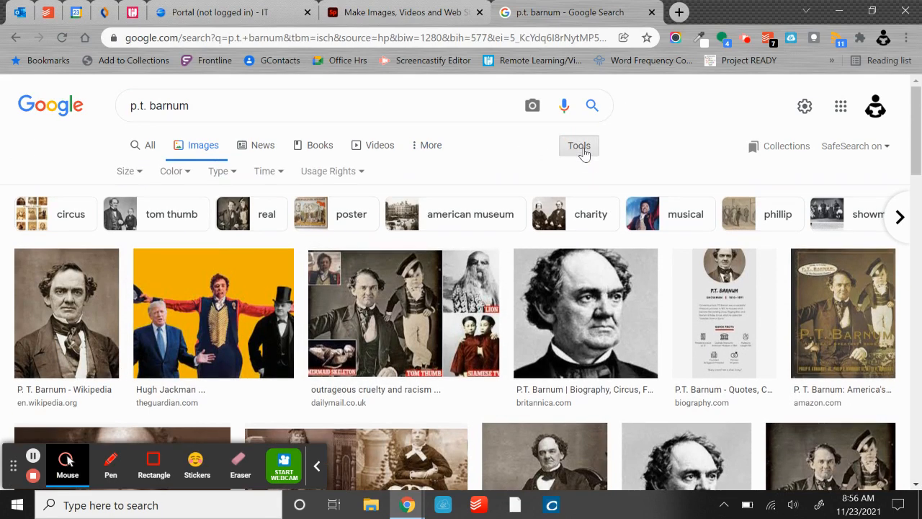
{"action": "left_click", "coordinate": [360, 177]}
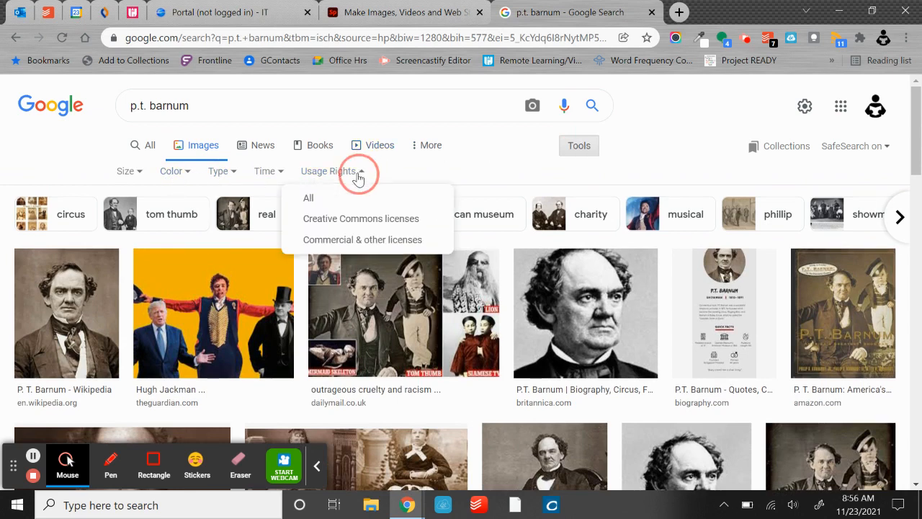
{"action": "left_click", "coordinate": [361, 220]}
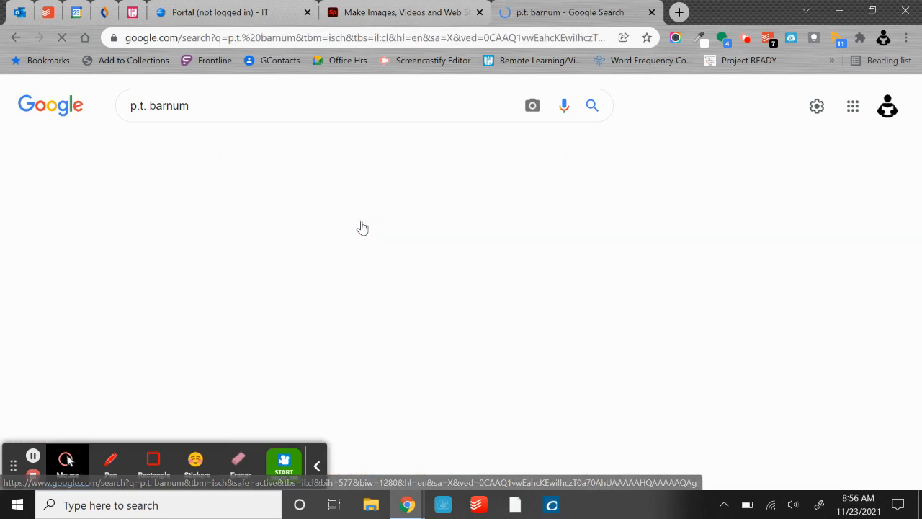
{"action": "scroll", "coordinate": [342, 292], "scroll_direction": "down", "scroll_amount": 7}
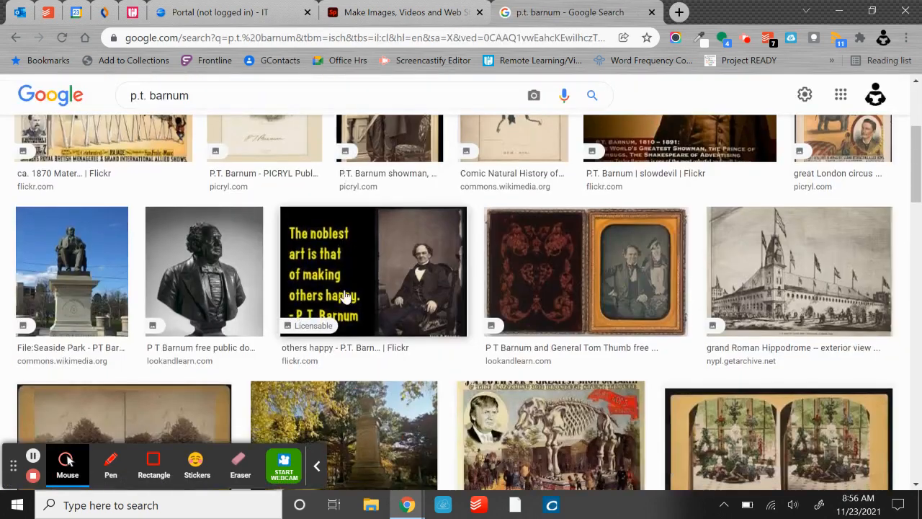
{"action": "scroll", "coordinate": [345, 296], "scroll_direction": "down", "scroll_amount": 2}
{"action": "scroll", "coordinate": [344, 295], "scroll_direction": "down", "scroll_amount": 2}
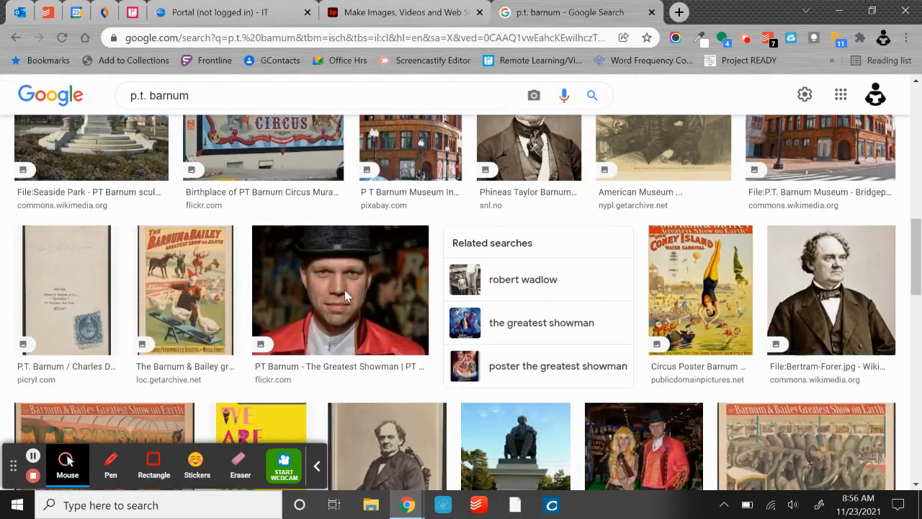
{"action": "scroll", "coordinate": [345, 296], "scroll_direction": "down", "scroll_amount": 2}
{"action": "scroll", "coordinate": [344, 295], "scroll_direction": "up", "scroll_amount": 10}
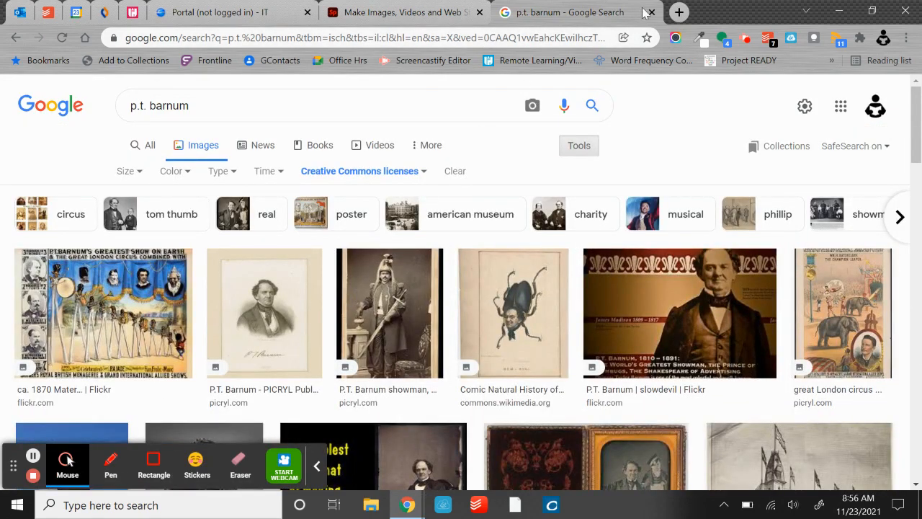
Open Wikipedia in a new browser tab and search for "p.t. barnum" to reach the P. T. Barnum article.
{"action": "left_click", "coordinate": [679, 12]}
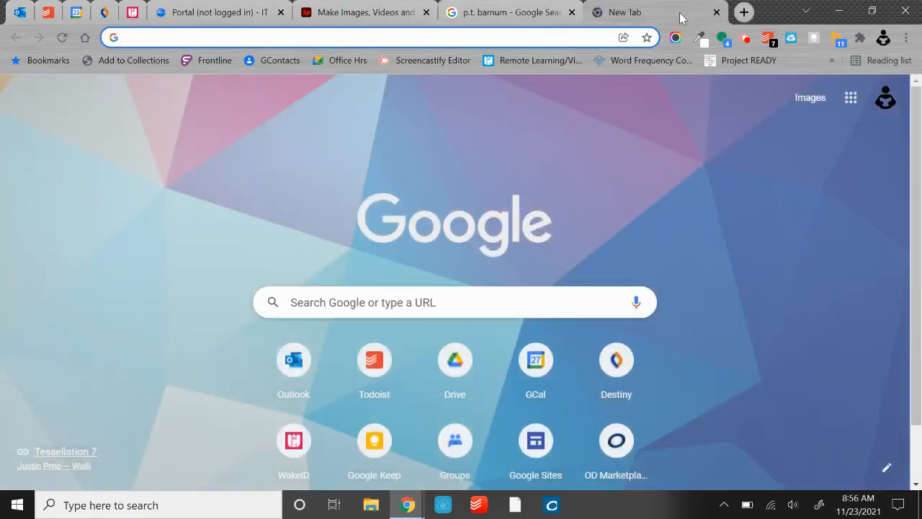
{"action": "type", "text": "wikipe"}
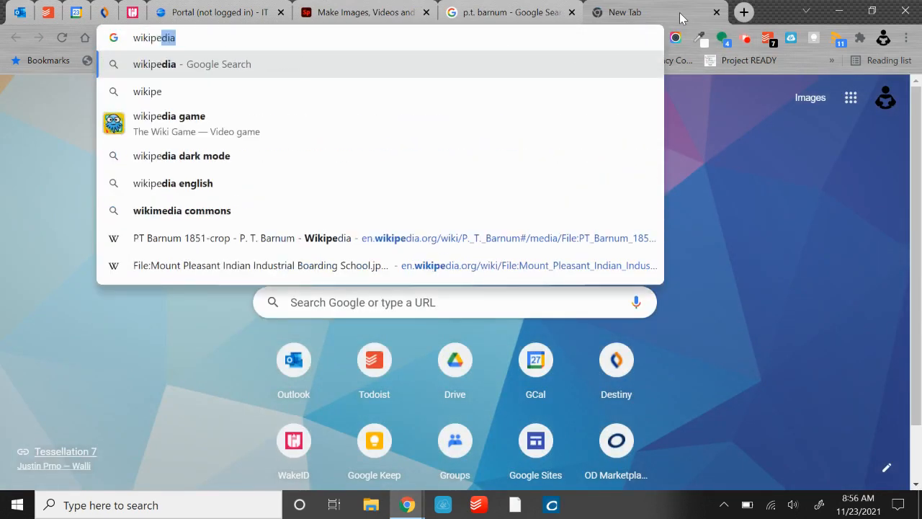
{"action": "type", "text": "dia.com"}
{"action": "key", "text": "Return"}
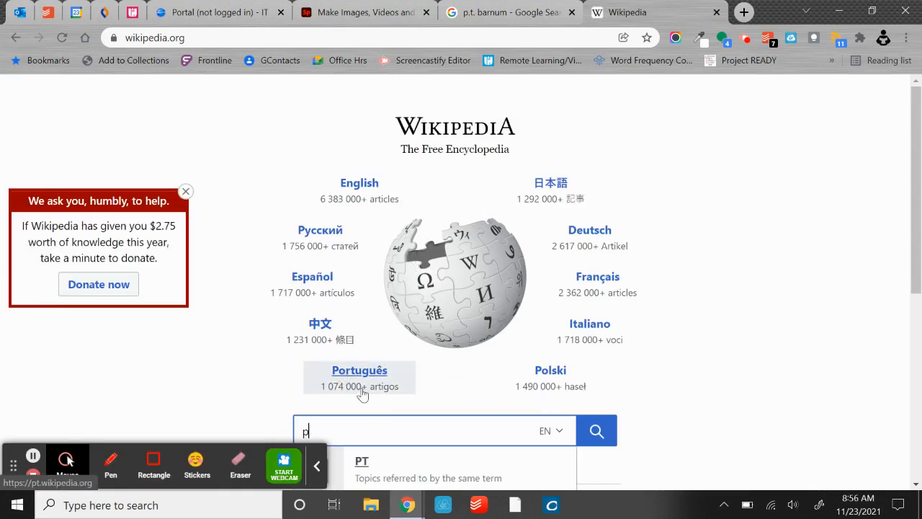
{"action": "type", "text": ". barnum"}
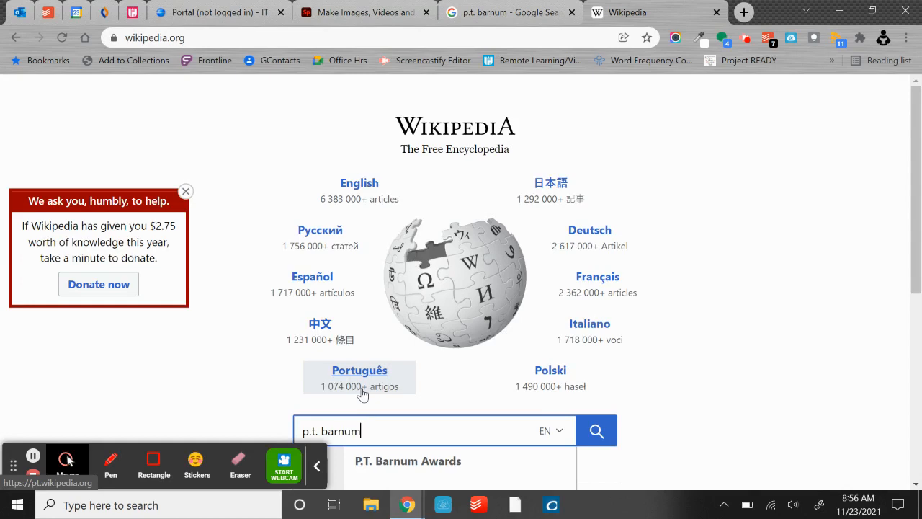
{"action": "key", "text": "Return"}
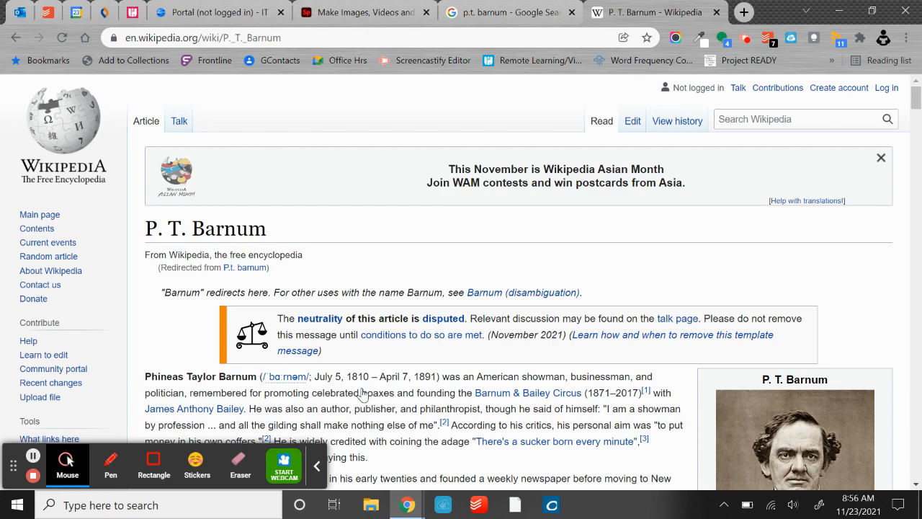
Open the article's main portrait of Barnum and download the original file to Downloads as PT_Barnum_1851-crop (1).jpg.
{"action": "scroll", "coordinate": [496, 268], "scroll_direction": "down", "scroll_amount": 4}
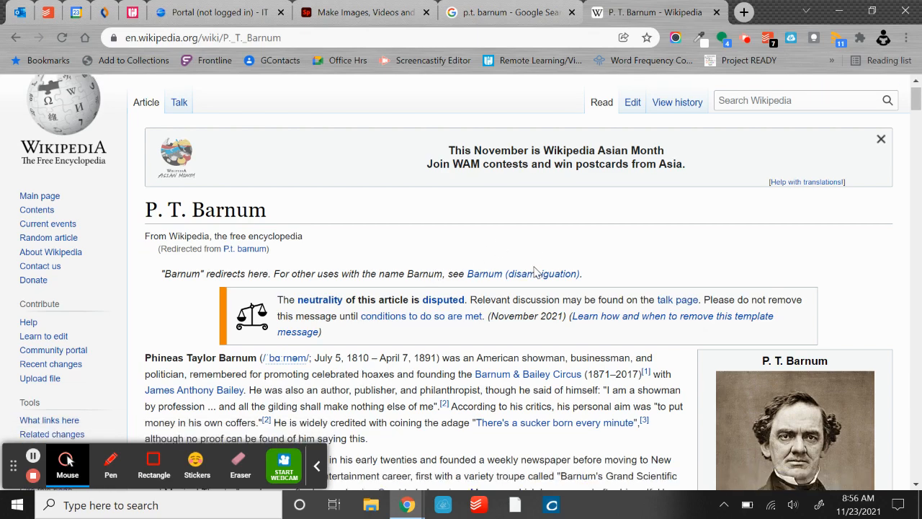
{"action": "left_click", "coordinate": [825, 323]}
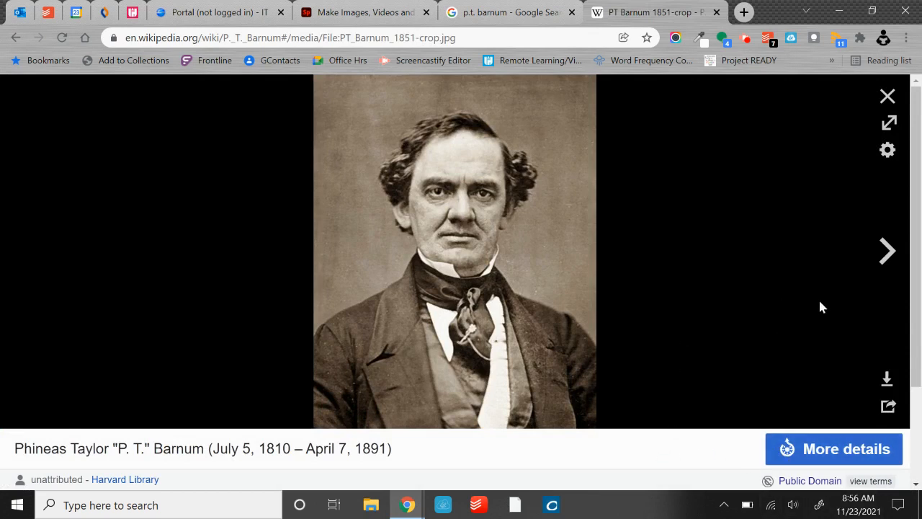
{"action": "left_click", "coordinate": [886, 379]}
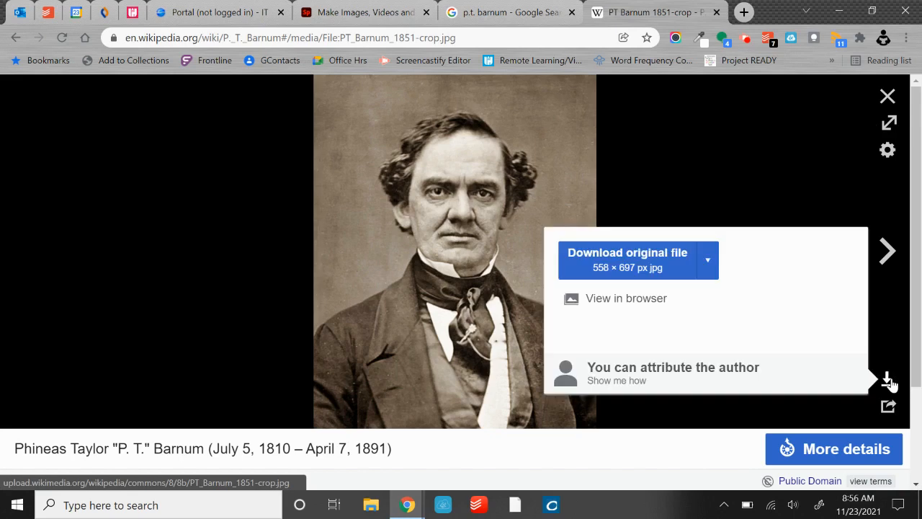
{"action": "left_click", "coordinate": [656, 272]}
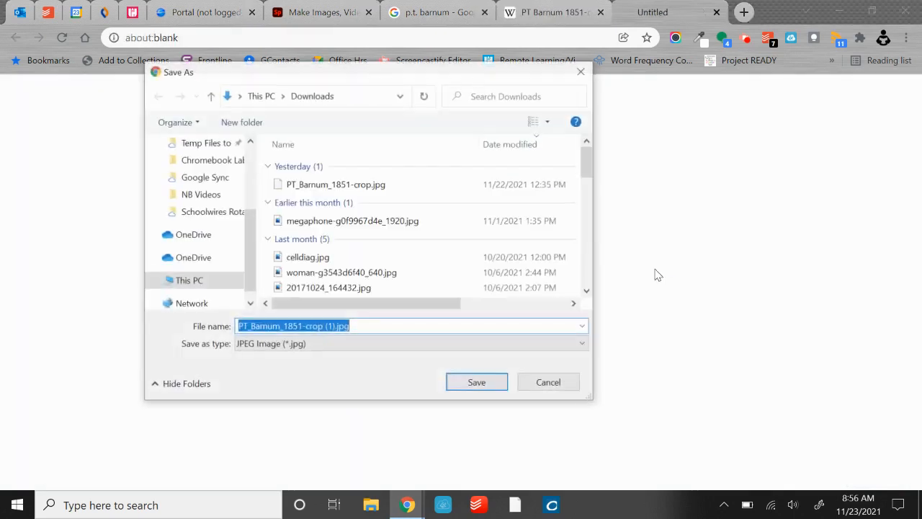
{"action": "left_click", "coordinate": [477, 385]}
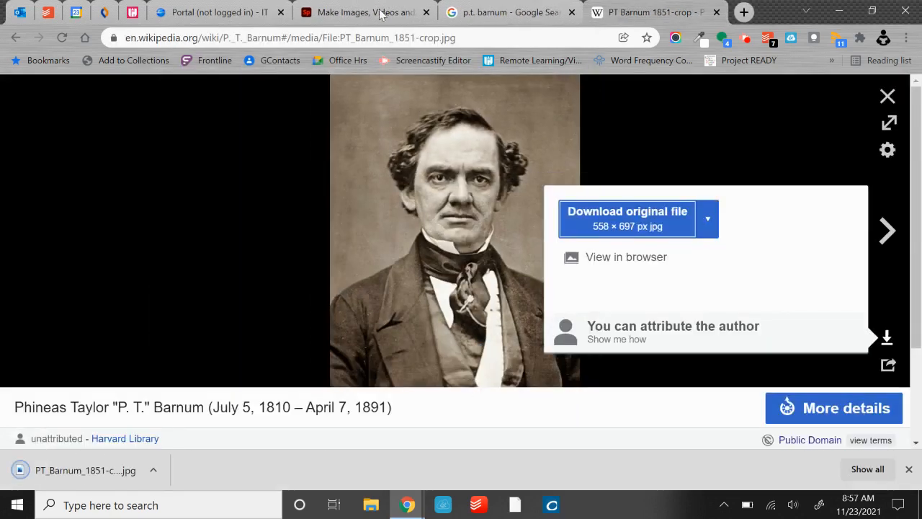
Switch back to the Adobe Spark post and upload PT_Barnum_1851-crop (1).jpg from Downloads.
{"action": "left_click", "coordinate": [395, 9]}
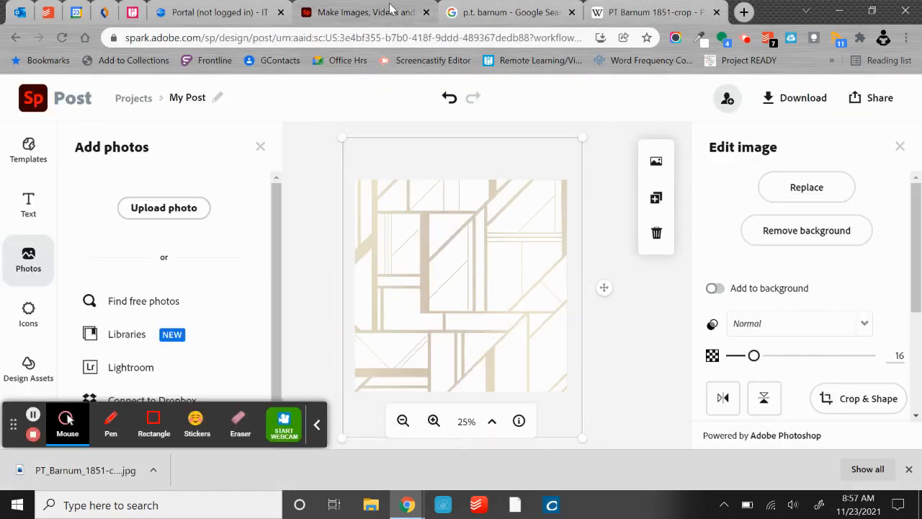
{"action": "left_click", "coordinate": [160, 211]}
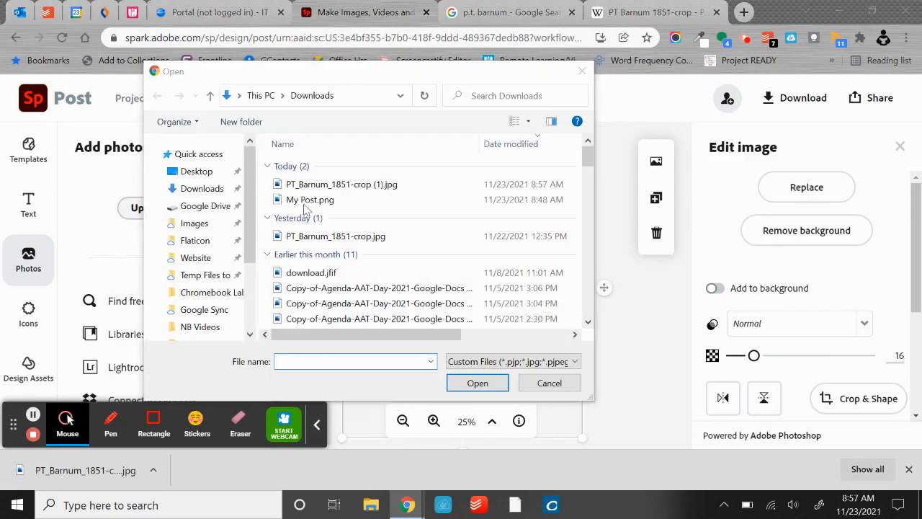
{"action": "left_click", "coordinate": [320, 189]}
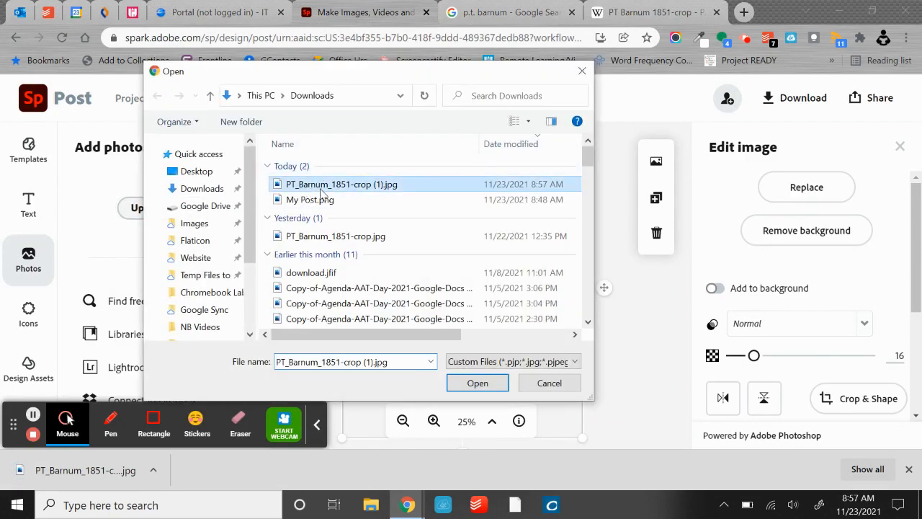
{"action": "left_click", "coordinate": [478, 382]}
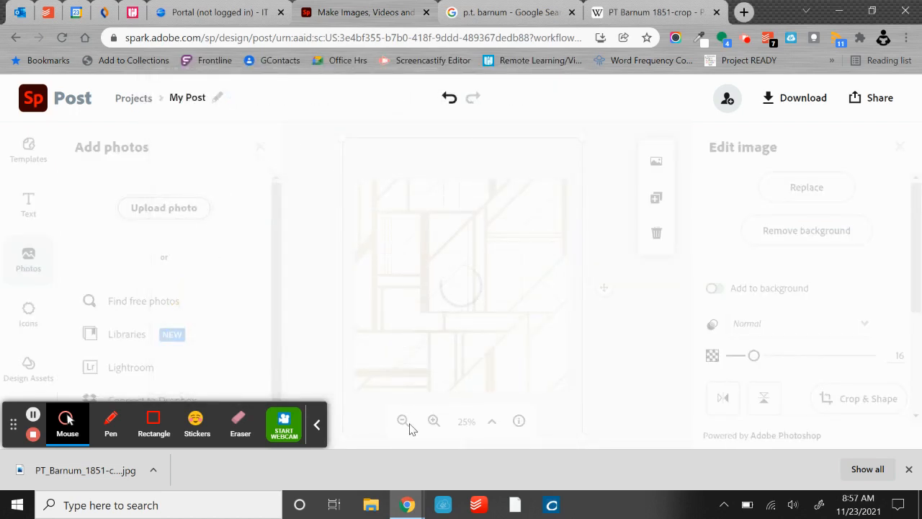
{"action": "left_click", "coordinate": [315, 425]}
Move the Barnum portrait toward the upper right of the canvas and enlarge it.
{"action": "left_click_drag", "start_coordinate": [466, 289], "coordinate": [495, 248]}
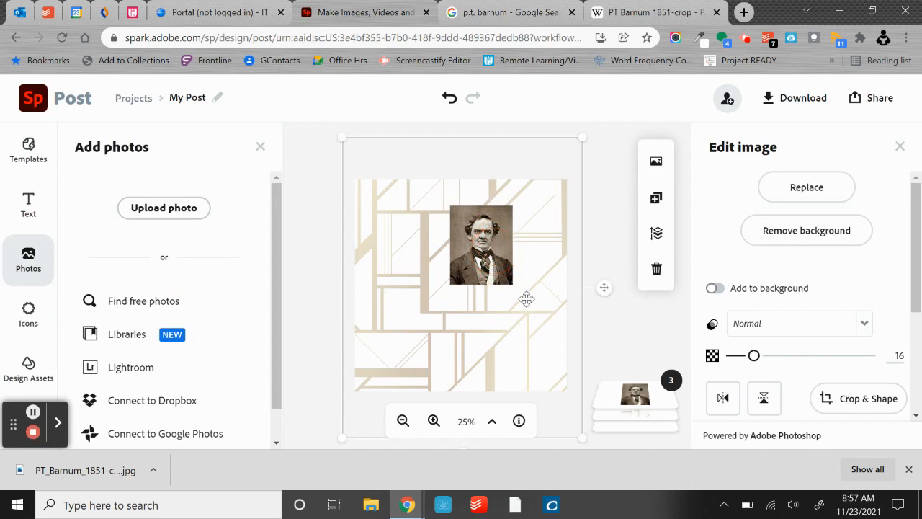
{"action": "left_click", "coordinate": [505, 274]}
{"action": "left_click_drag", "start_coordinate": [513, 286], "coordinate": [534, 322]}
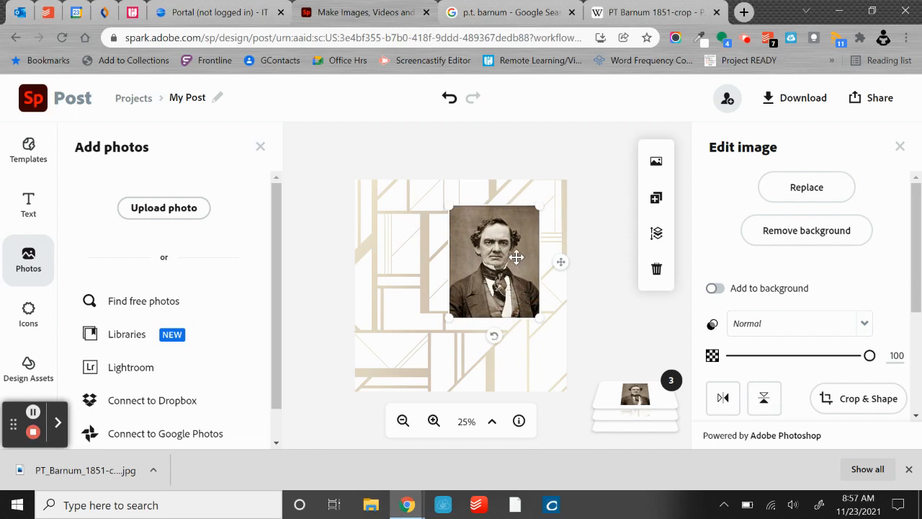
Crop the Barnum portrait to the upright oval shape and shift it slightly closer to the canvas's right edge.
{"action": "left_click", "coordinate": [857, 399]}
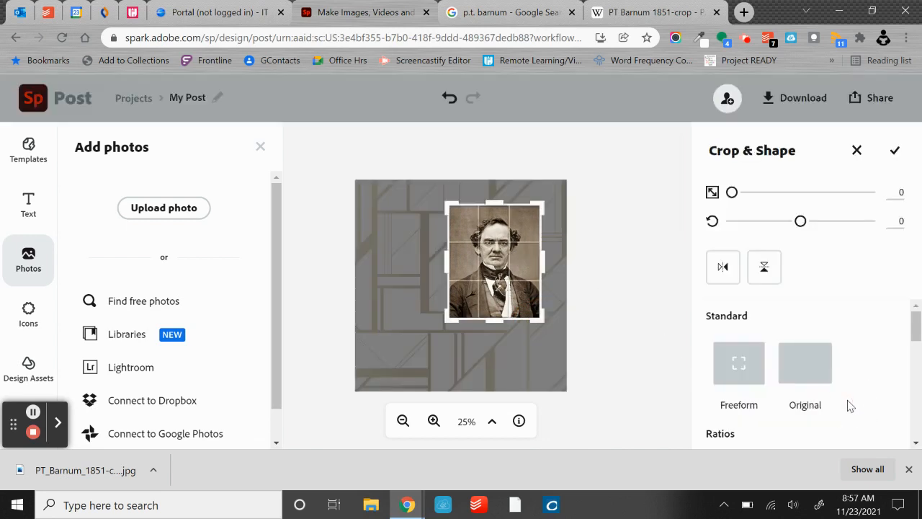
{"action": "scroll", "coordinate": [800, 309], "scroll_direction": "down", "scroll_amount": 5}
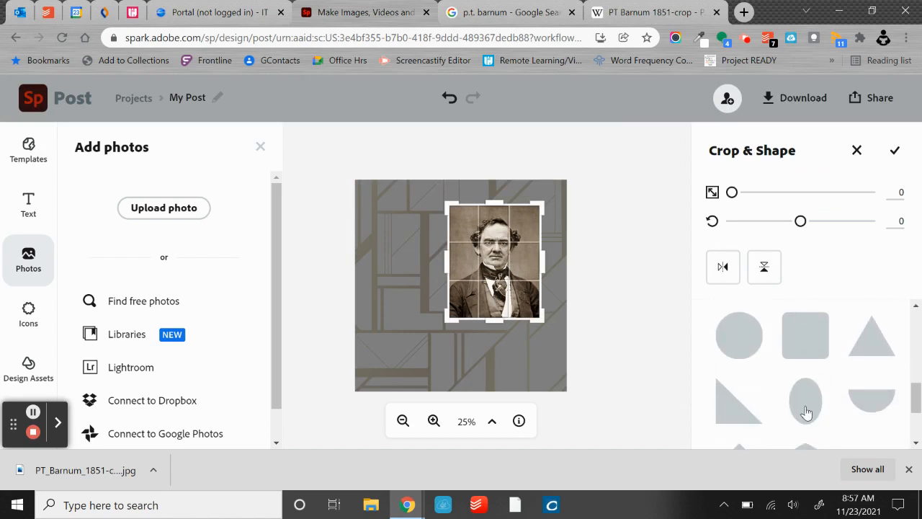
{"action": "scroll", "coordinate": [807, 412], "scroll_direction": "down", "scroll_amount": 2}
{"action": "scroll", "coordinate": [805, 411], "scroll_direction": "up", "scroll_amount": 1}
{"action": "left_click", "coordinate": [804, 352]}
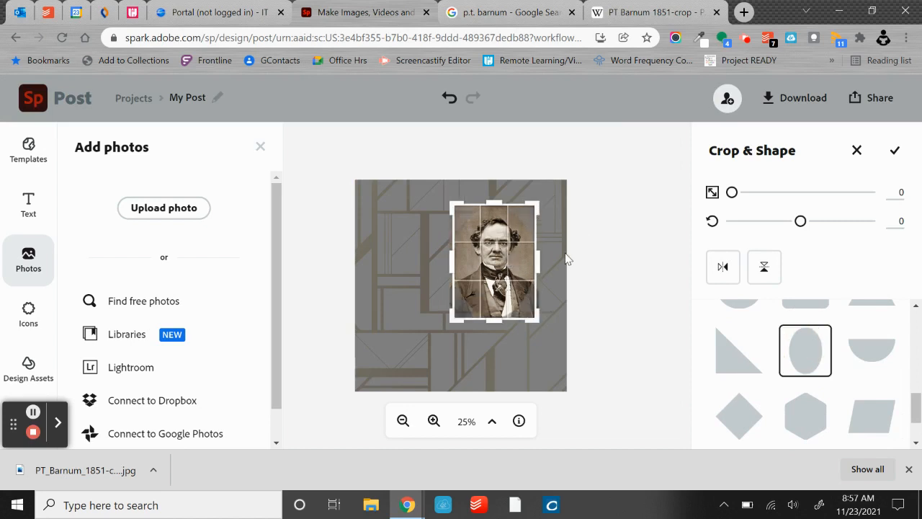
{"action": "left_click", "coordinate": [602, 275]}
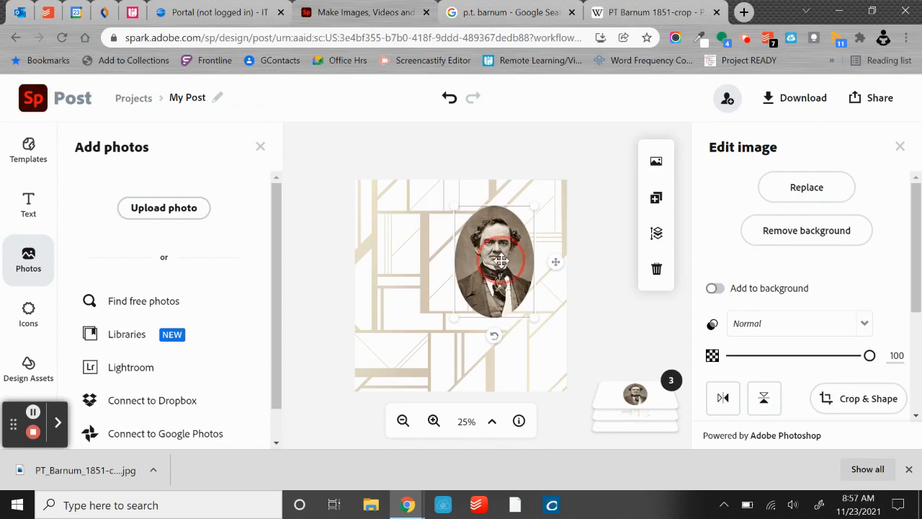
{"action": "mouse_move", "coordinate": [500, 257]}
{"action": "left_mouse_down"}
{"action": "mouse_move", "coordinate": [510, 269]}
{"action": "mouse_move", "coordinate": [511, 255]}
{"action": "left_mouse_up"}
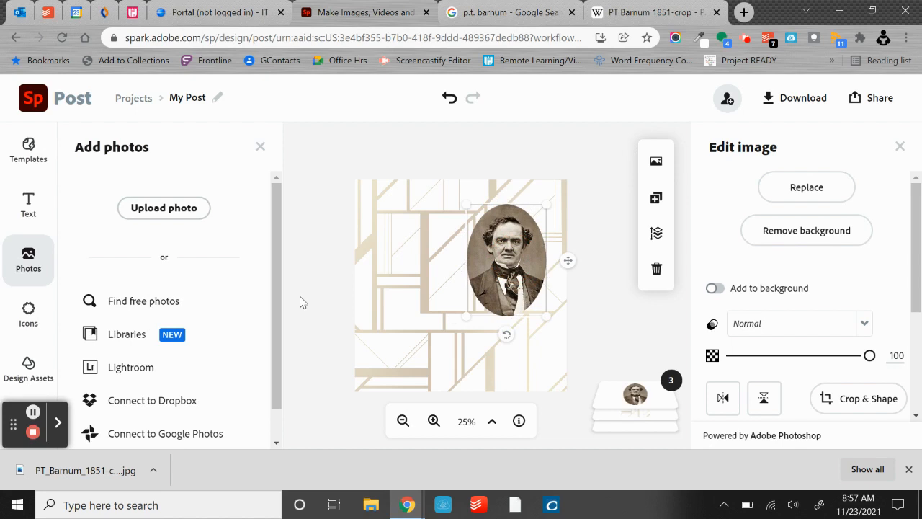
Search the icon library for "sun", and replace the search term with "circus".
{"action": "left_click", "coordinate": [43, 323]}
{"action": "type", "text": "sun"}
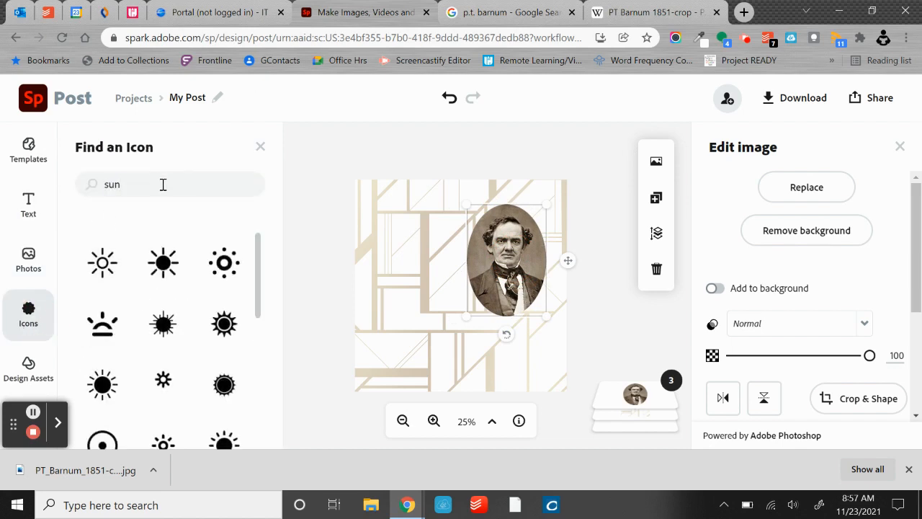
{"action": "double_click", "coordinate": [87, 181]}
{"action": "type", "text": "circus"}
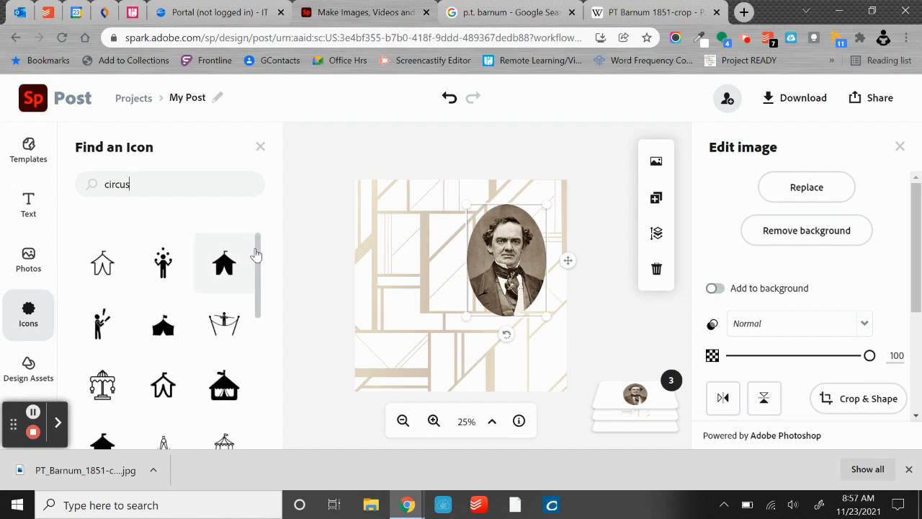
Browse the circus icons, add the ringmaster with a tent, and place it in the canvas's upper left beside the portrait.
{"action": "scroll", "coordinate": [171, 306], "scroll_direction": "down", "scroll_amount": 1}
{"action": "scroll", "coordinate": [168, 307], "scroll_direction": "down", "scroll_amount": 3}
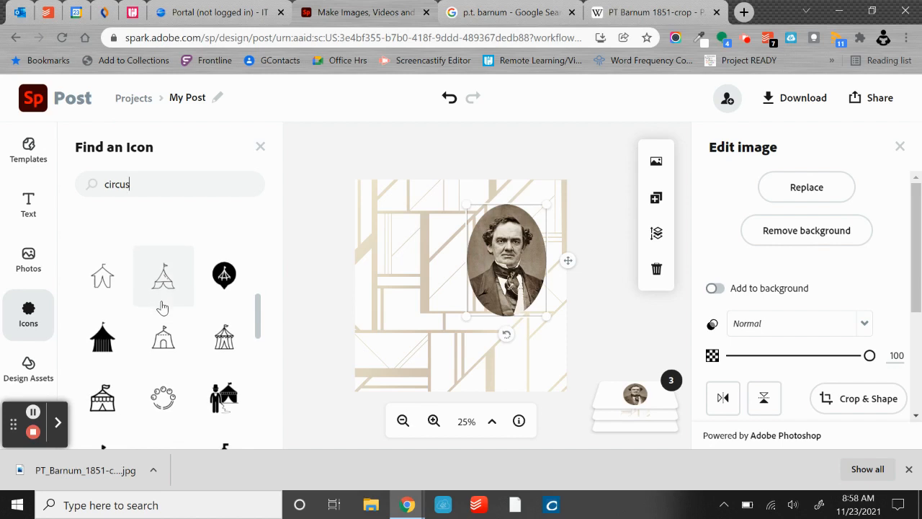
{"action": "scroll", "coordinate": [163, 307], "scroll_direction": "down", "scroll_amount": 1}
{"action": "scroll", "coordinate": [163, 309], "scroll_direction": "down", "scroll_amount": 4}
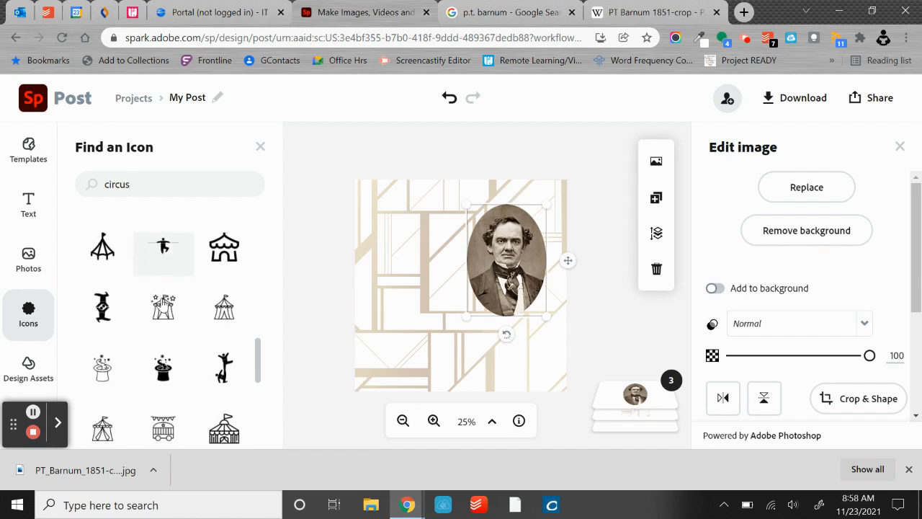
{"action": "scroll", "coordinate": [162, 305], "scroll_direction": "down", "scroll_amount": 4}
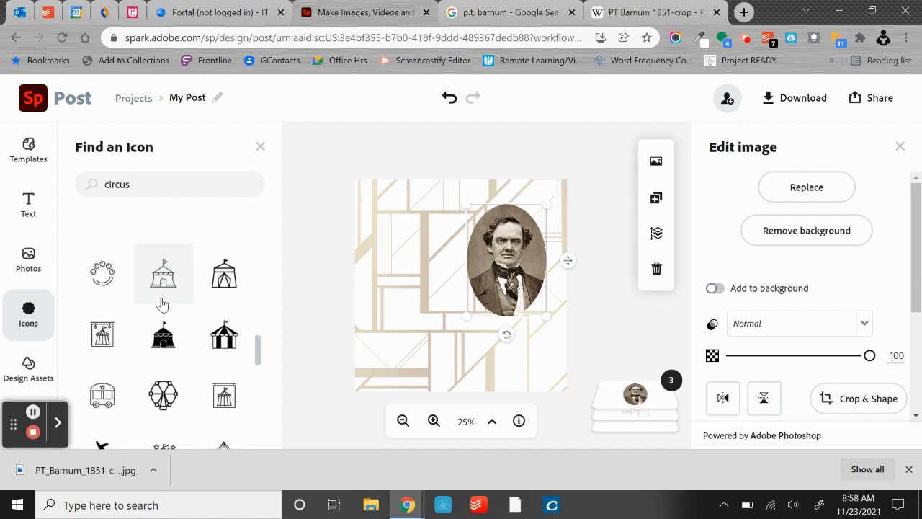
{"action": "scroll", "coordinate": [163, 305], "scroll_direction": "up", "scroll_amount": 5}
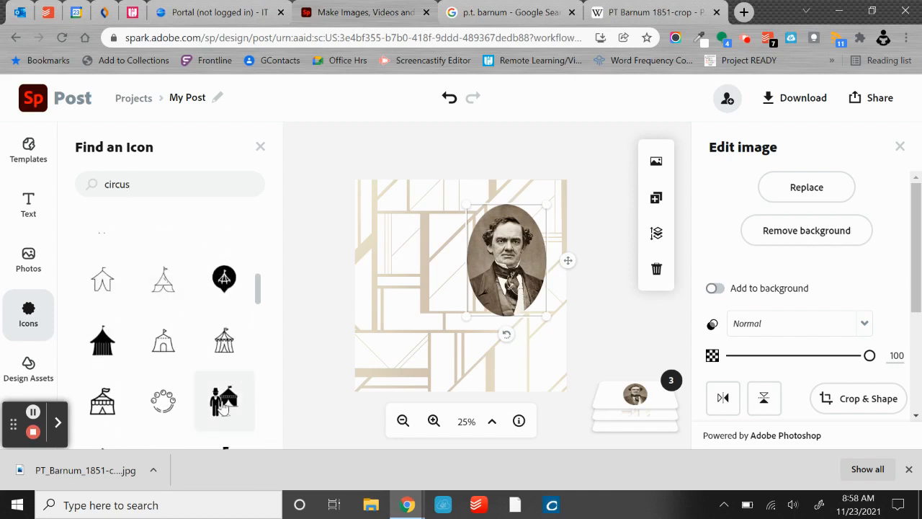
{"action": "left_click", "coordinate": [224, 402]}
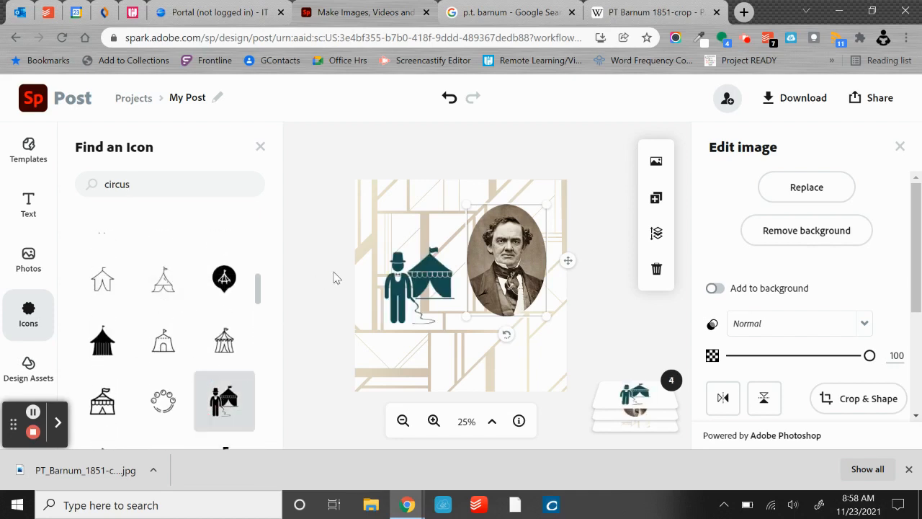
{"action": "left_click_drag", "start_coordinate": [433, 275], "coordinate": [427, 233]}
{"action": "left_click", "coordinate": [424, 250]}
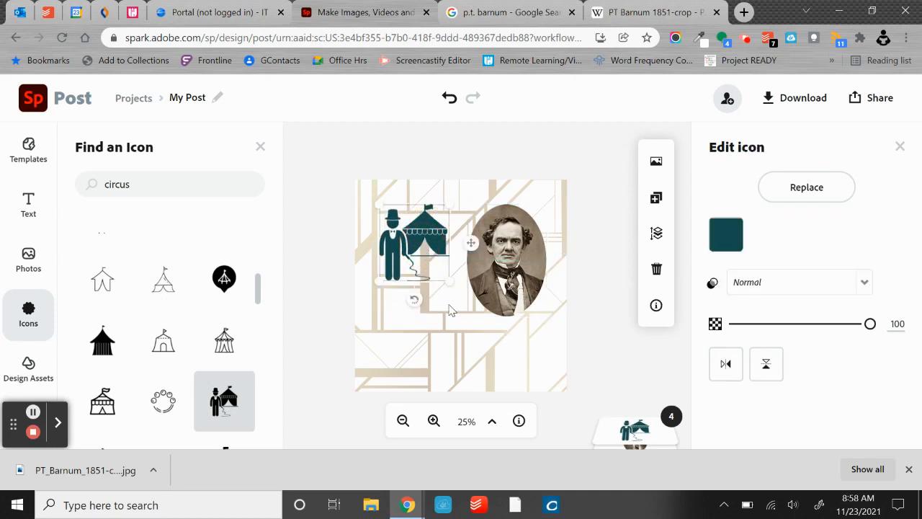
Enlarge the ringmaster-and-tent icon beside the portrait and recolor it with the current palette's orange (#FF9666).
{"action": "left_click_drag", "start_coordinate": [448, 280], "coordinate": [456, 295]}
{"action": "left_click_drag", "start_coordinate": [437, 250], "coordinate": [431, 249]}
{"action": "left_click", "coordinate": [725, 234]}
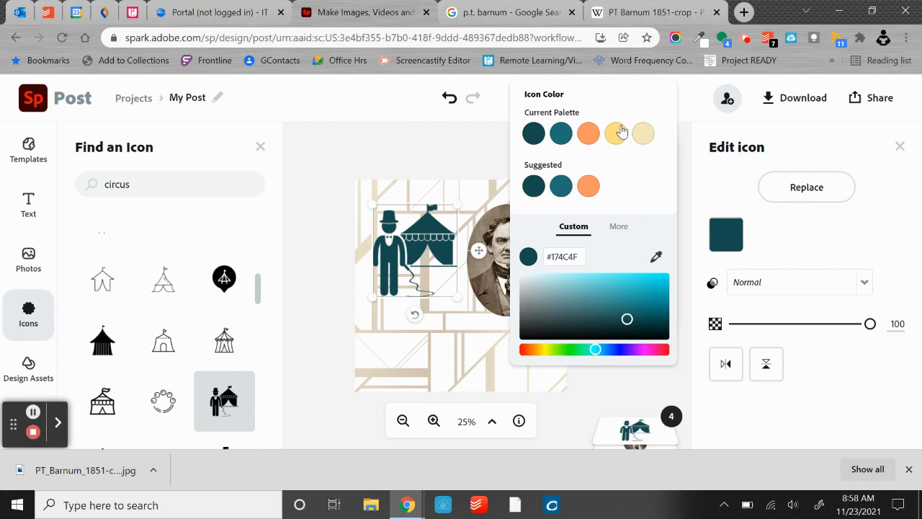
{"action": "left_click", "coordinate": [588, 132]}
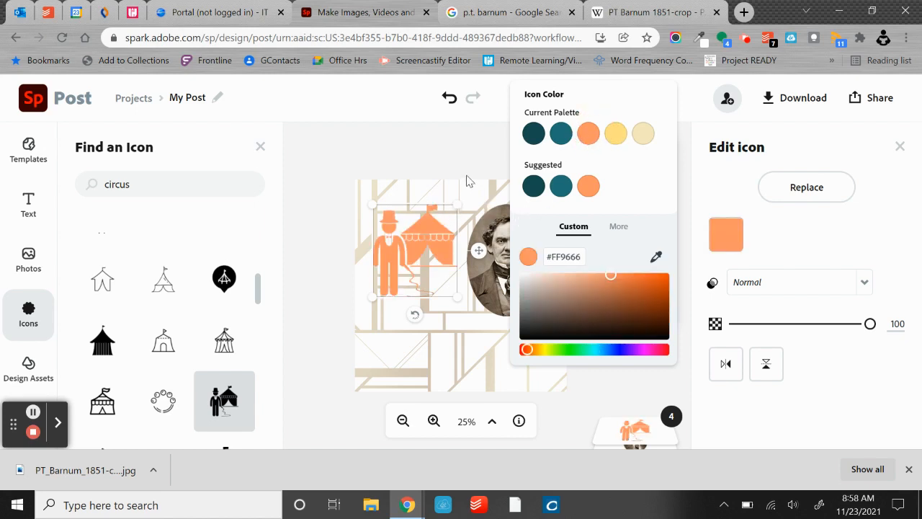
{"action": "left_click_drag", "start_coordinate": [436, 230], "coordinate": [437, 221]}
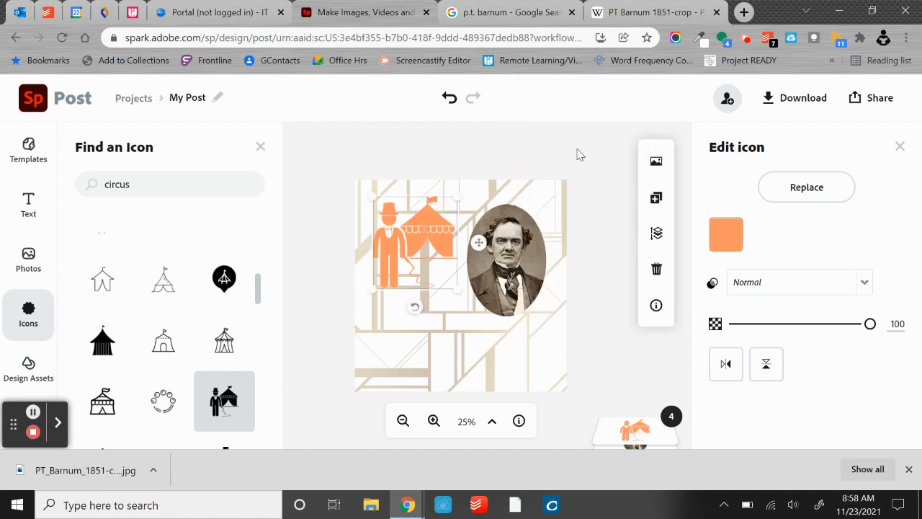
Try the palette's yellow (#FFE184) on the circus icon and return it to orange (#FF9666).
{"action": "left_click", "coordinate": [727, 232]}
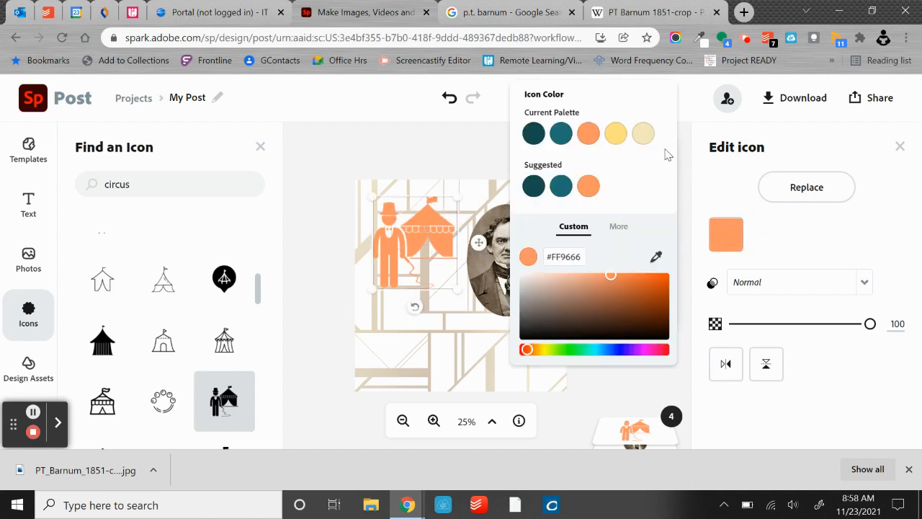
{"action": "left_click", "coordinate": [616, 134]}
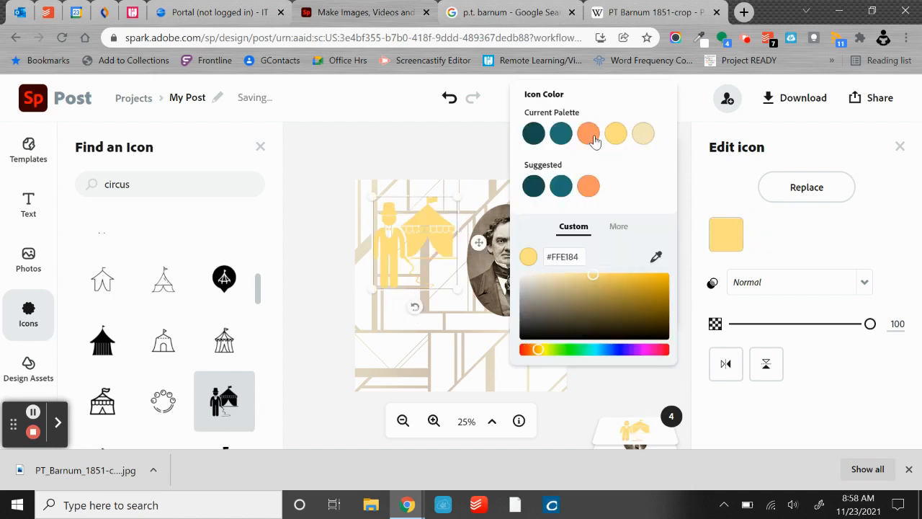
{"action": "left_click", "coordinate": [593, 136]}
{"action": "left_click", "coordinate": [427, 149]}
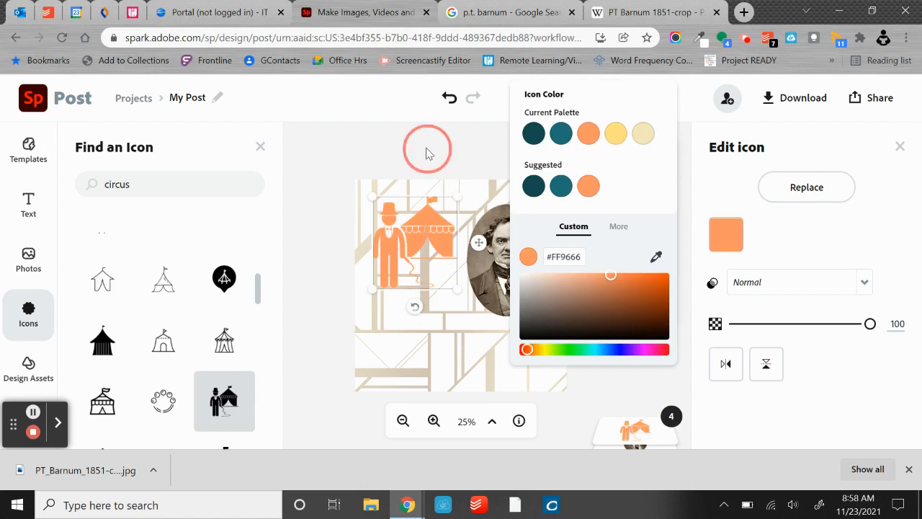
Shrink the orange circus icon slightly and shift it a little lower beside the portrait.
{"action": "left_click", "coordinate": [430, 250]}
{"action": "left_click_drag", "start_coordinate": [431, 252], "coordinate": [428, 257]}
{"action": "left_click_drag", "start_coordinate": [456, 296], "coordinate": [452, 293]}
{"action": "left_click_drag", "start_coordinate": [422, 233], "coordinate": [422, 243]}
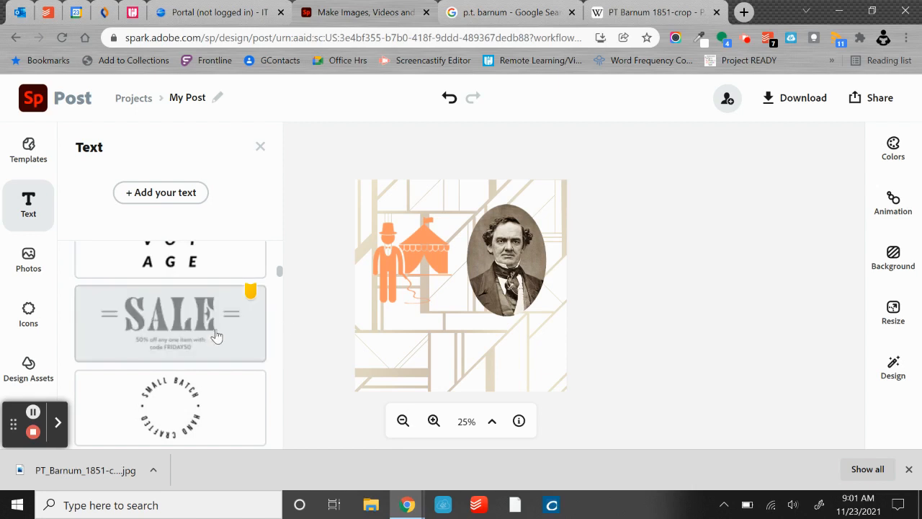
Browse the text templates, add a plain text box instead, and curve it into an upward semi-circle.
{"action": "scroll", "coordinate": [214, 332], "scroll_direction": "up", "scroll_amount": 6}
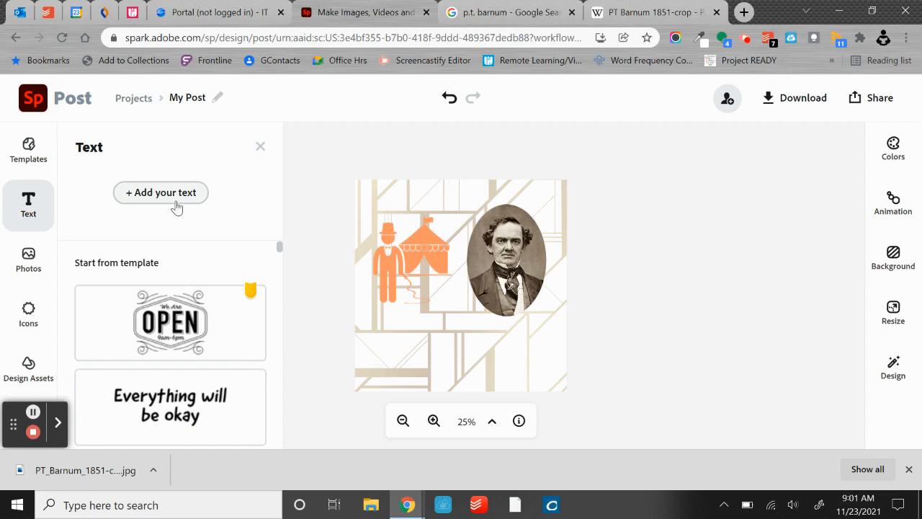
{"action": "scroll", "coordinate": [198, 322], "scroll_direction": "down", "scroll_amount": 1}
{"action": "scroll", "coordinate": [198, 322], "scroll_direction": "down", "scroll_amount": 4}
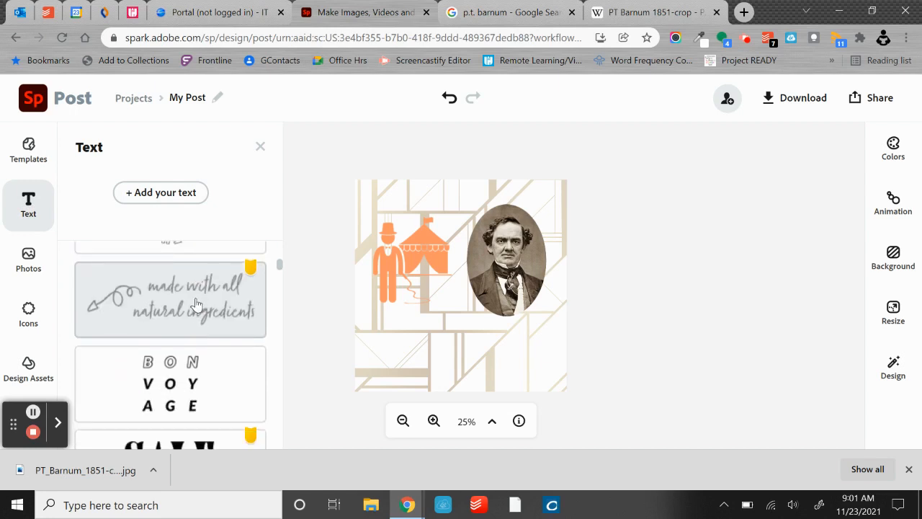
{"action": "scroll", "coordinate": [197, 304], "scroll_direction": "down", "scroll_amount": 5}
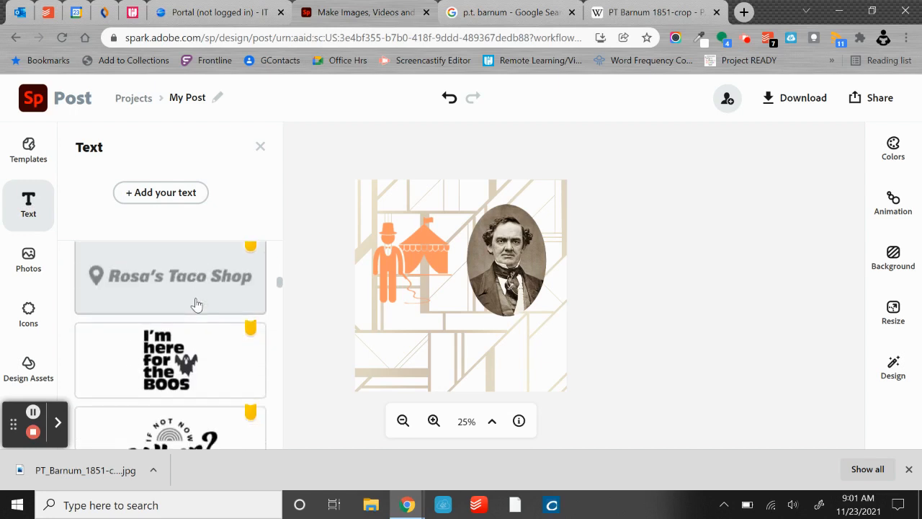
{"action": "scroll", "coordinate": [197, 304], "scroll_direction": "up", "scroll_amount": 9}
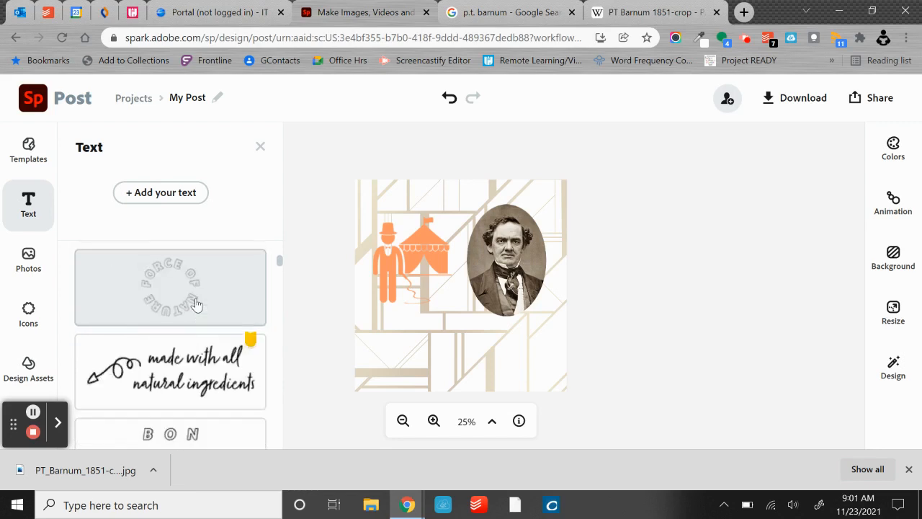
{"action": "left_click", "coordinate": [161, 193]}
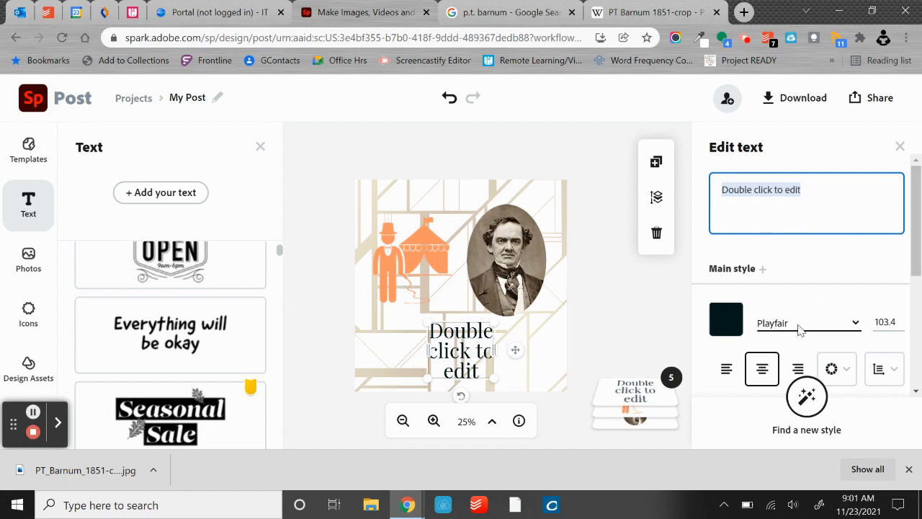
{"action": "left_click", "coordinate": [851, 373]}
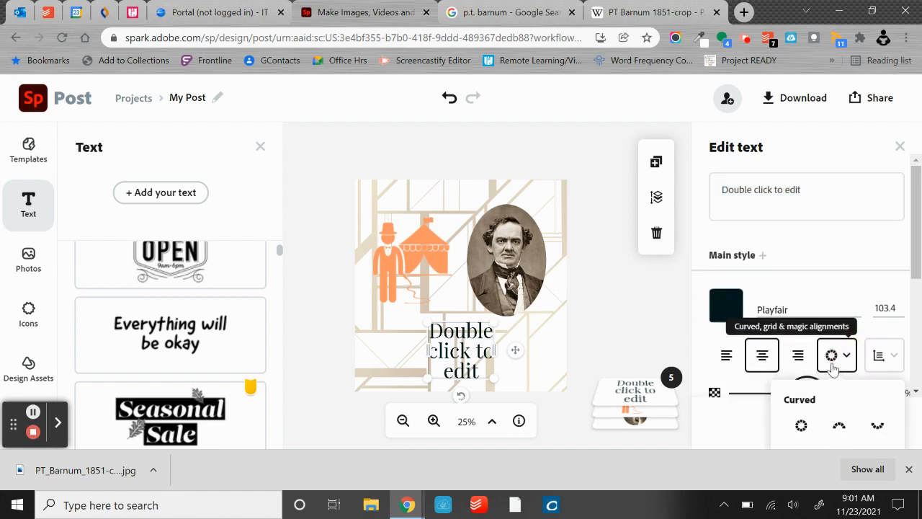
{"action": "left_click", "coordinate": [840, 427]}
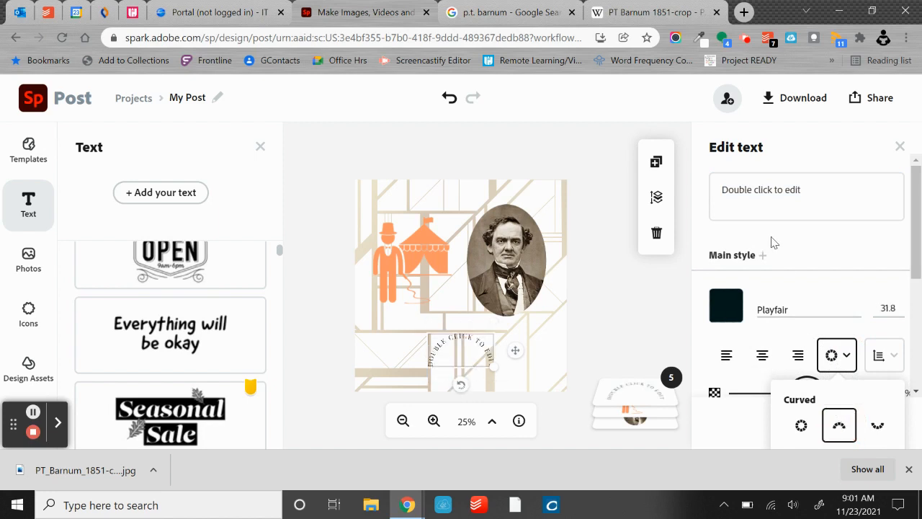
Replace the curved text's placeholder with "CIRCUS - SIDESHOW - TOM THUMB".
{"action": "left_click", "coordinate": [822, 189]}
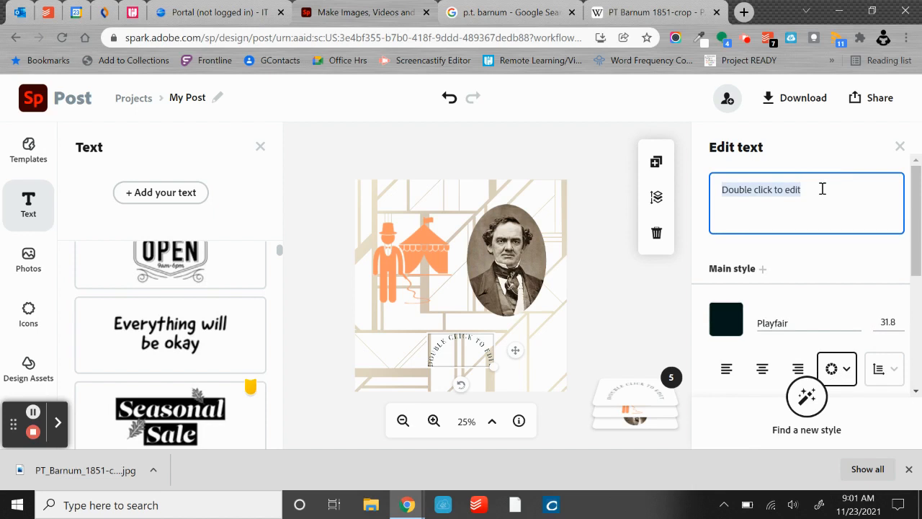
{"action": "type", "text": "CIRCUS"}
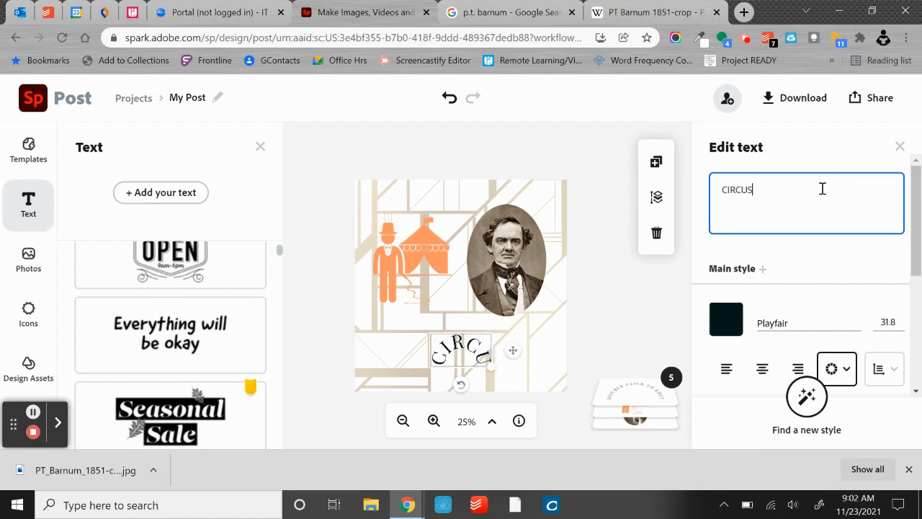
{"action": "type", "text": " - SID"}
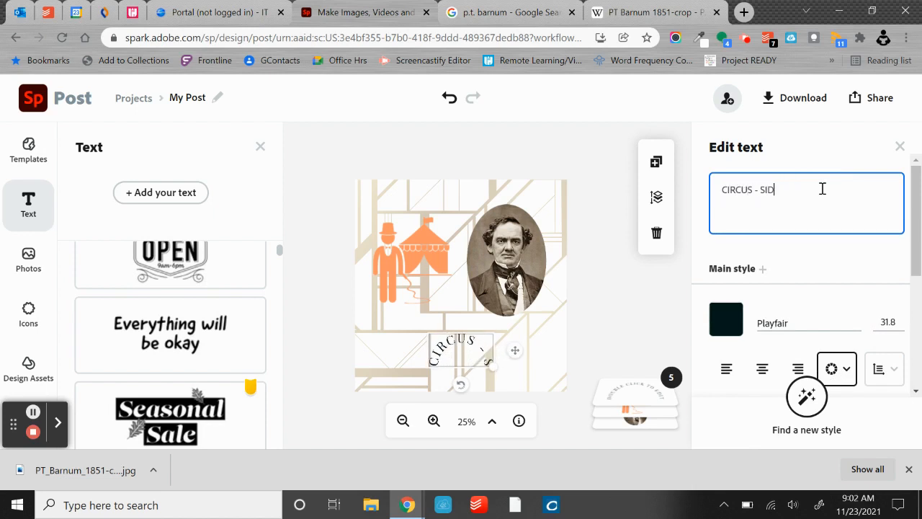
{"action": "type", "text": "ESHOW - TOM THUMB"}
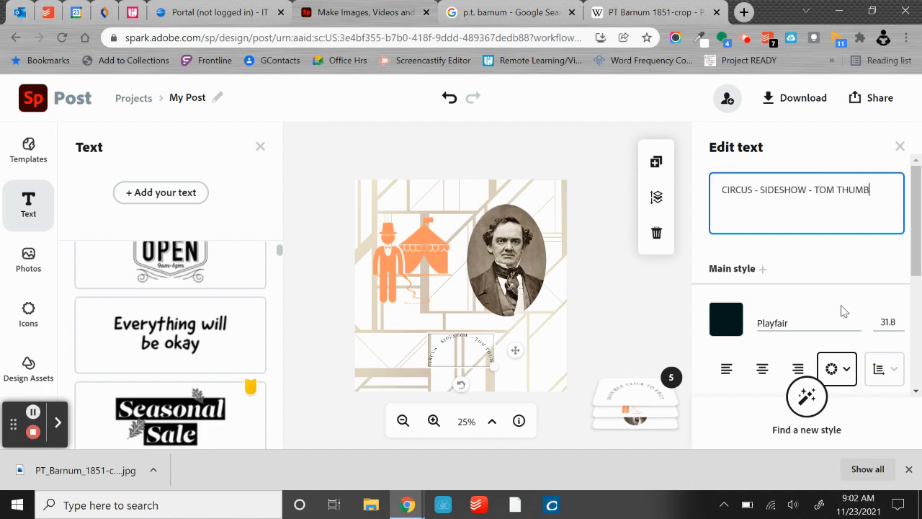
Change the curved text's font to Bebas Neue Regular.
{"action": "left_click", "coordinate": [785, 323]}
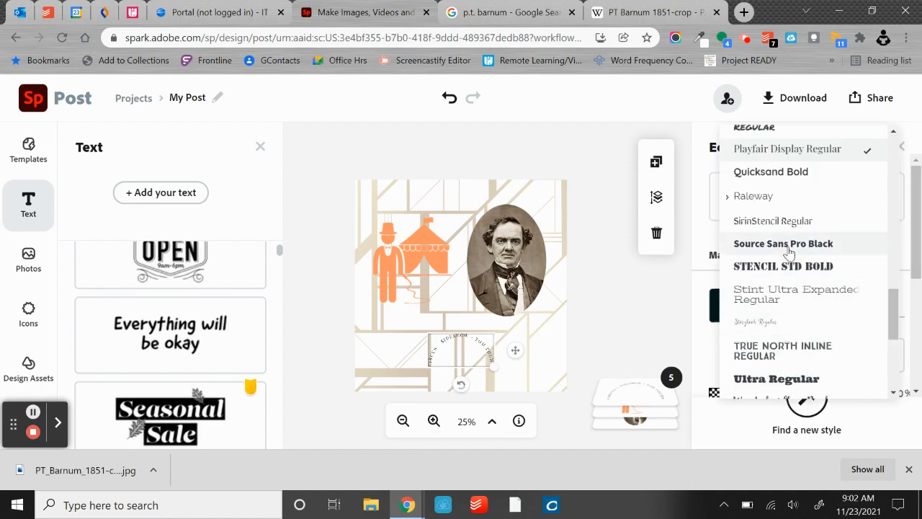
{"action": "scroll", "coordinate": [792, 263], "scroll_direction": "up", "scroll_amount": 10}
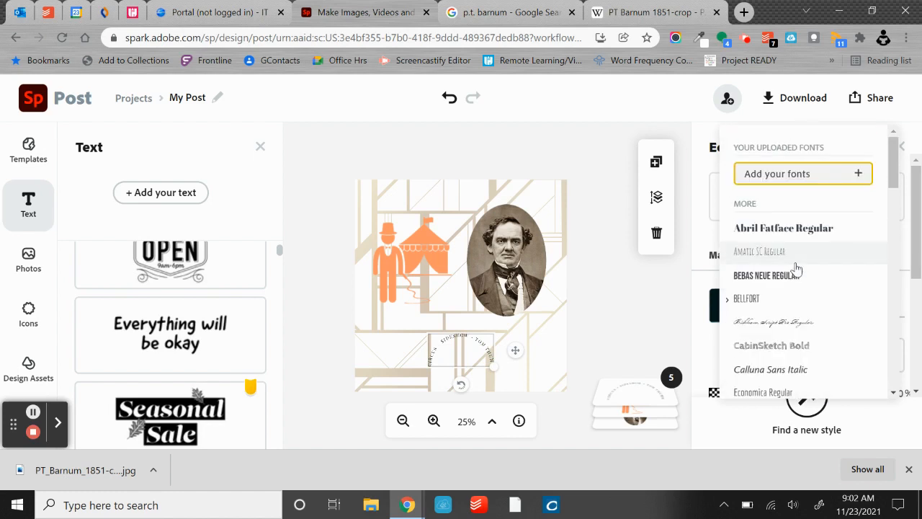
{"action": "left_click", "coordinate": [792, 275]}
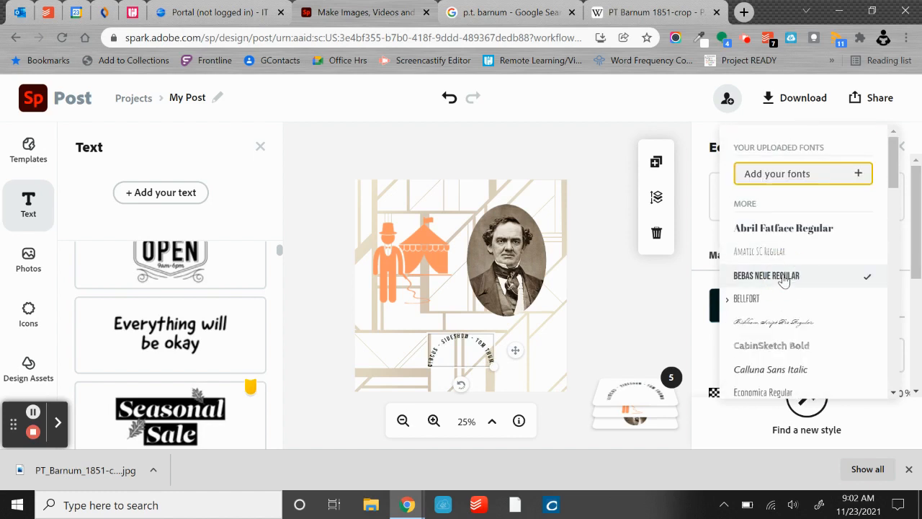
{"action": "left_click", "coordinate": [694, 157]}
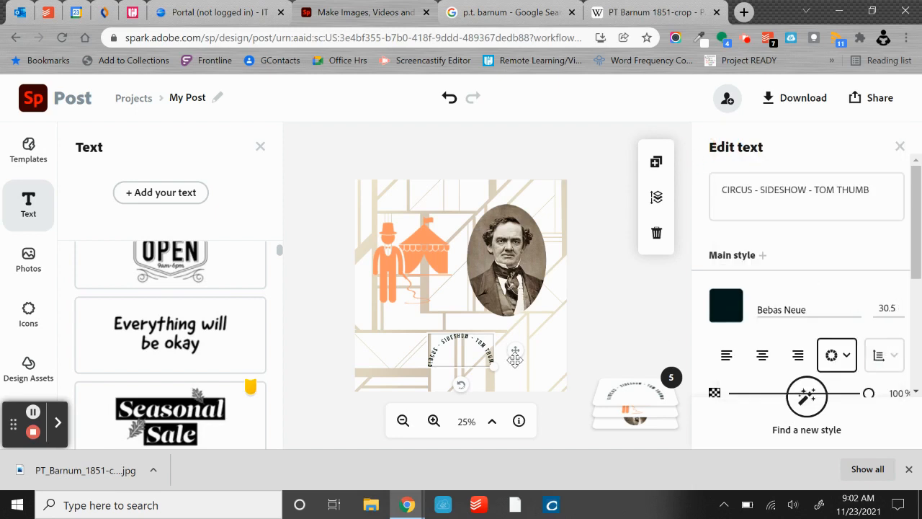
Move the curved text above the circus icon and enlarge it to arch across the icon's width.
{"action": "left_click_drag", "start_coordinate": [465, 345], "coordinate": [403, 195]}
{"action": "left_click_drag", "start_coordinate": [439, 219], "coordinate": [460, 248]}
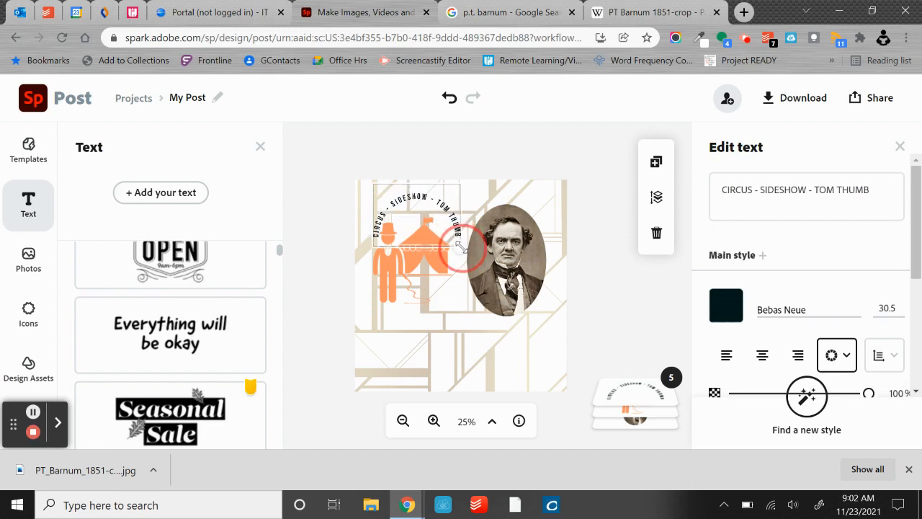
{"action": "left_click", "coordinate": [426, 217]}
{"action": "left_click_drag", "start_coordinate": [424, 216], "coordinate": [419, 220]}
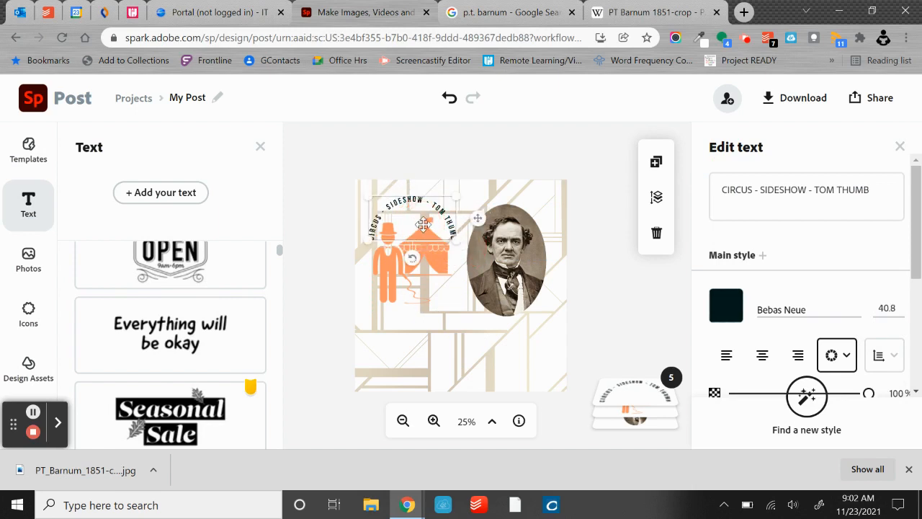
Shrink the circus icon and center it beneath the arched text.
{"action": "left_click", "coordinate": [444, 279]}
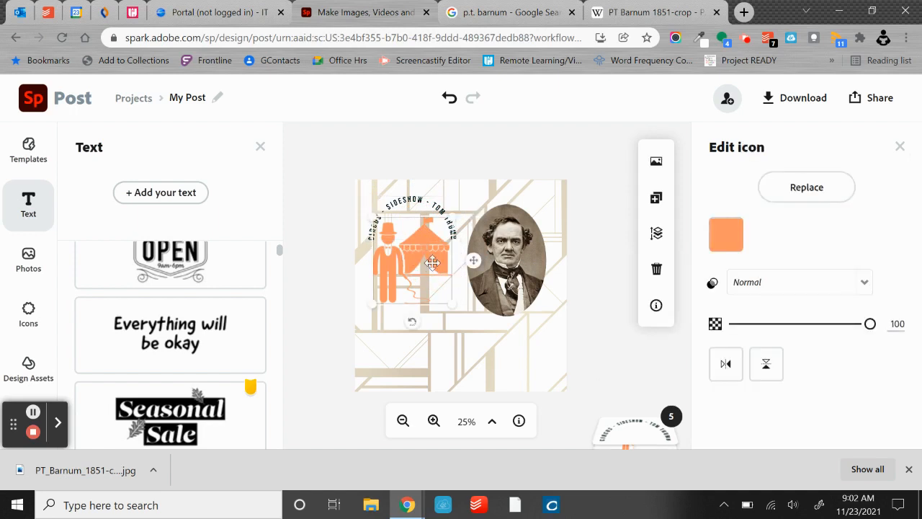
{"action": "left_click_drag", "start_coordinate": [453, 302], "coordinate": [422, 249]}
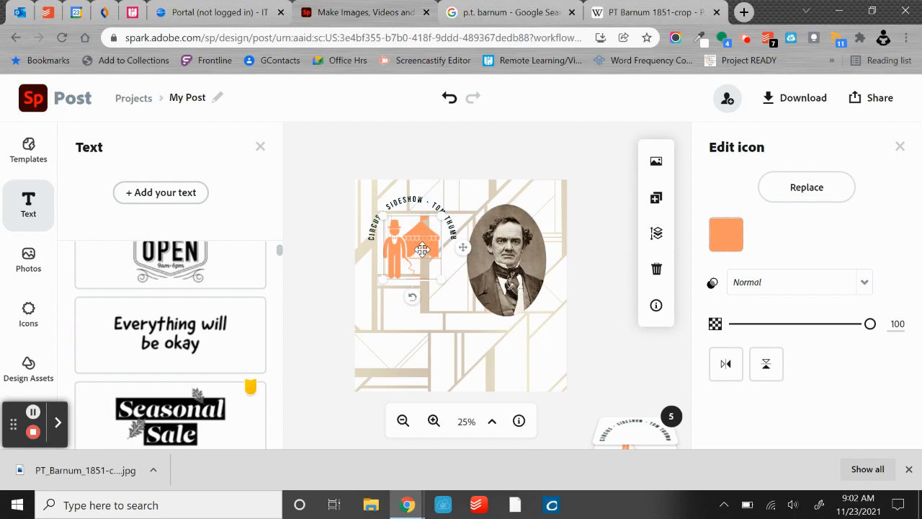
{"action": "left_click", "coordinate": [457, 183]}
Duplicate the arched text, place the copy below the circus icon, and curve it as an inverted semi-circle.
{"action": "left_click", "coordinate": [448, 217]}
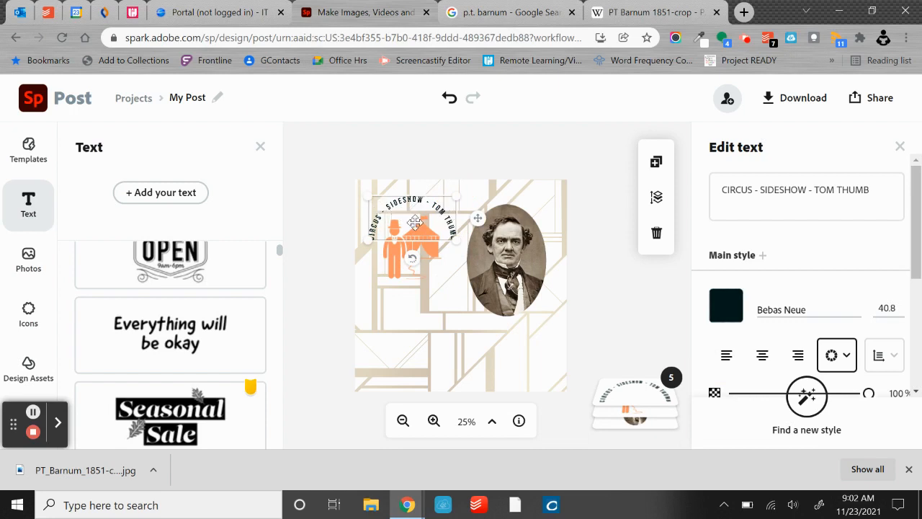
{"action": "left_click", "coordinate": [658, 165]}
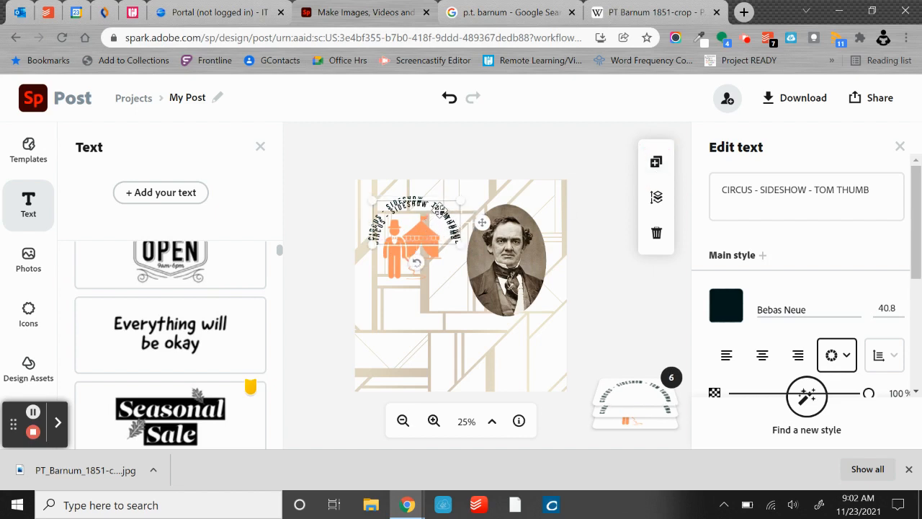
{"action": "left_click_drag", "start_coordinate": [438, 210], "coordinate": [435, 289]}
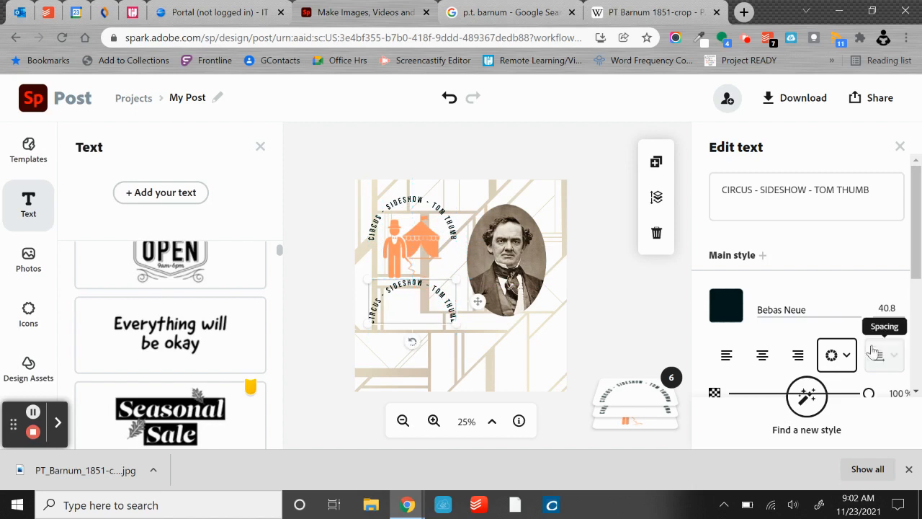
{"action": "left_click", "coordinate": [852, 363]}
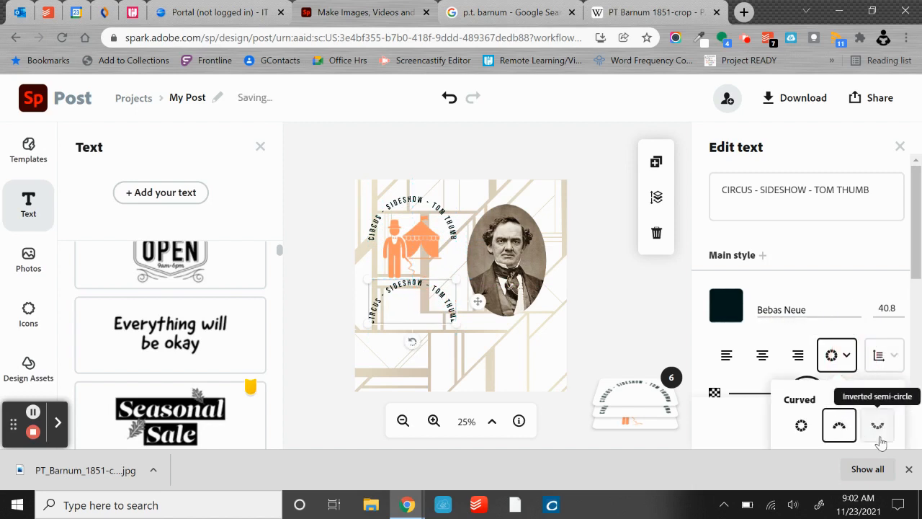
{"action": "left_click", "coordinate": [878, 434]}
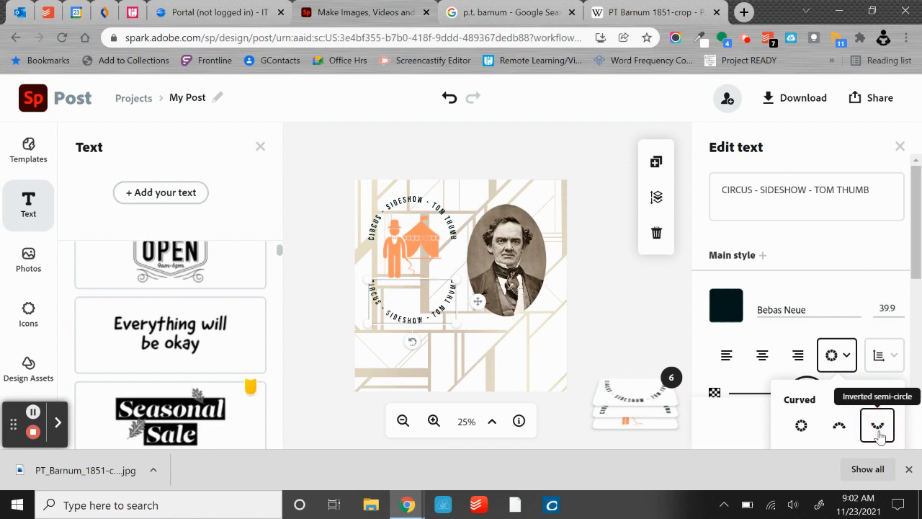
Replace the lower curved text with "GREATEST SHOWMAN - NEW AMERICAN MUSEUM".
{"action": "left_click_drag", "start_coordinate": [886, 186], "coordinate": [720, 198]}
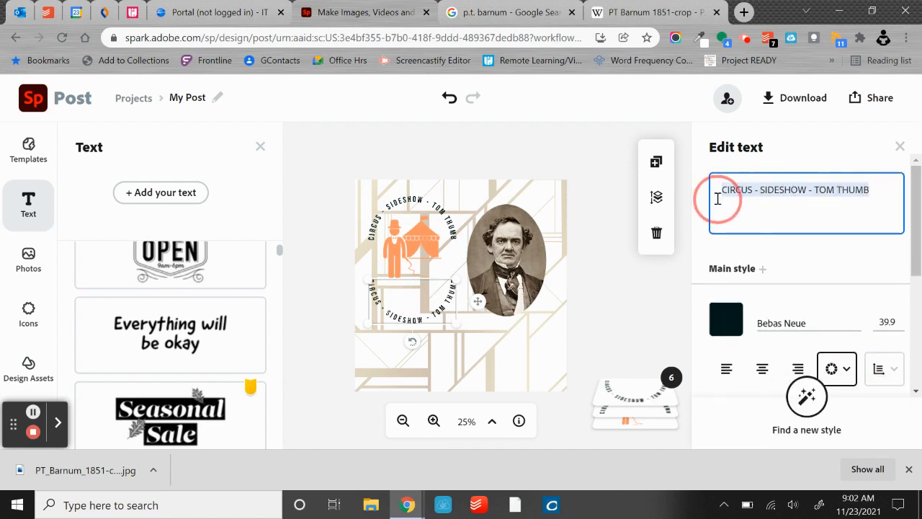
{"action": "type", "text": "GRE"}
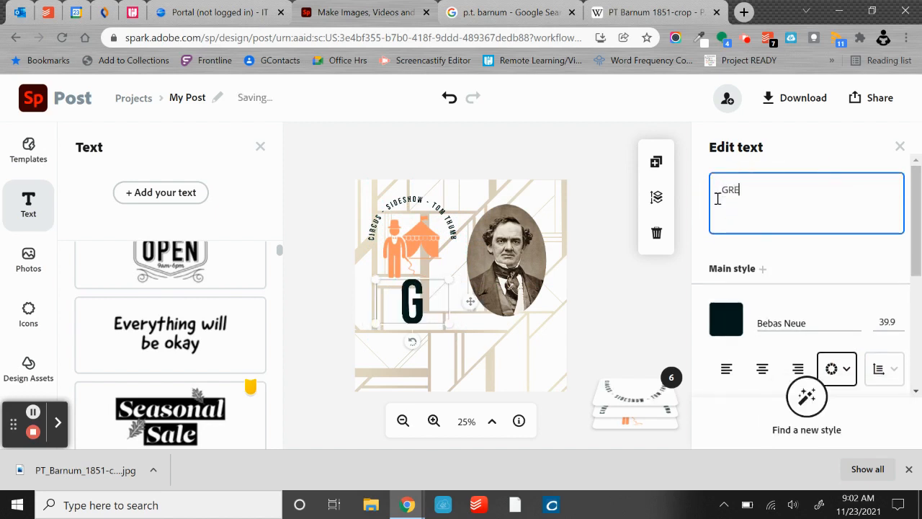
{"action": "type", "text": "ATEST SHOWMA"}
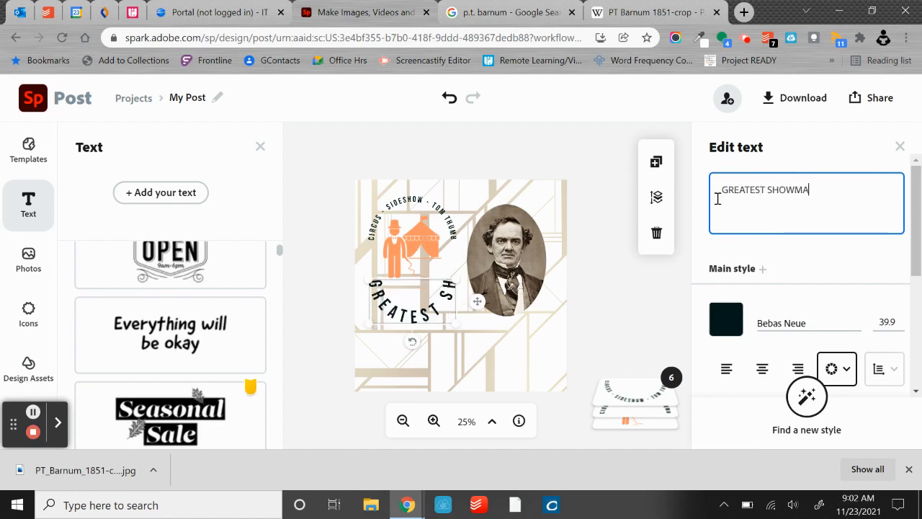
{"action": "type", "text": "N - NEW"}
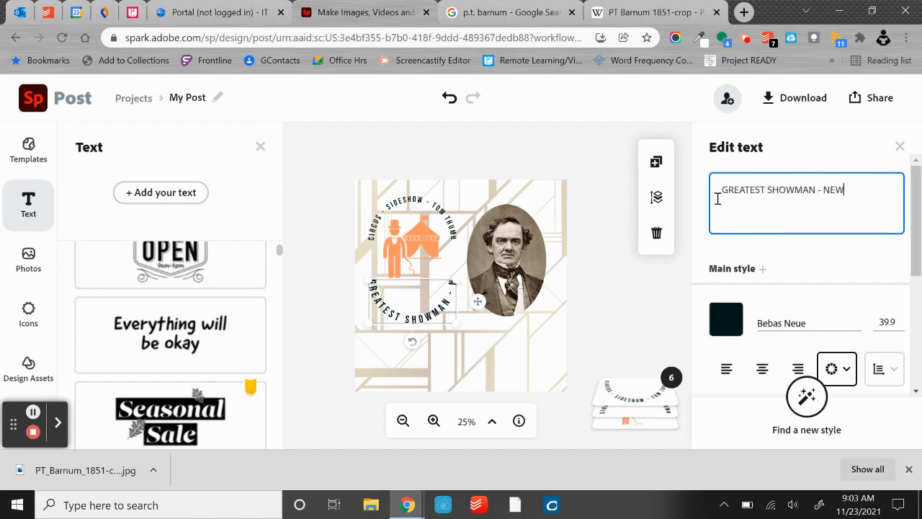
{"action": "type", "text": " AMERIC"}
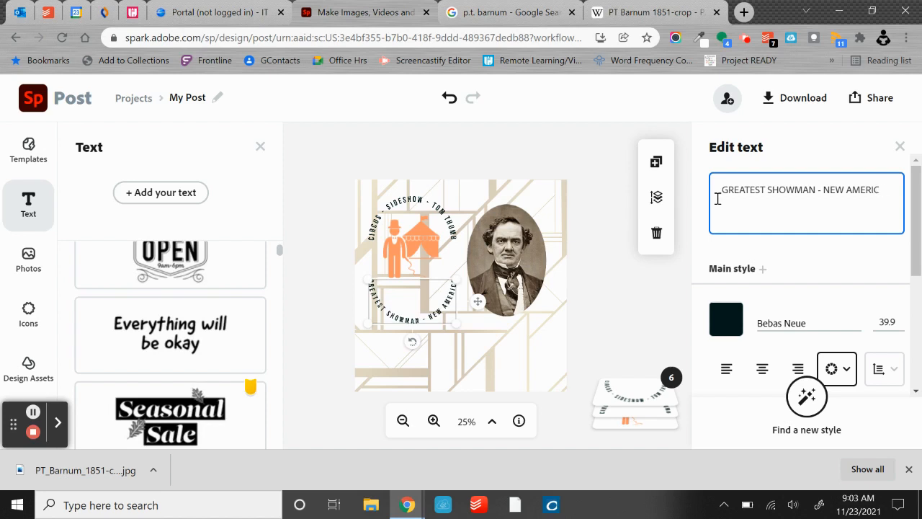
{"action": "type", "text": "AN MUSEM"}
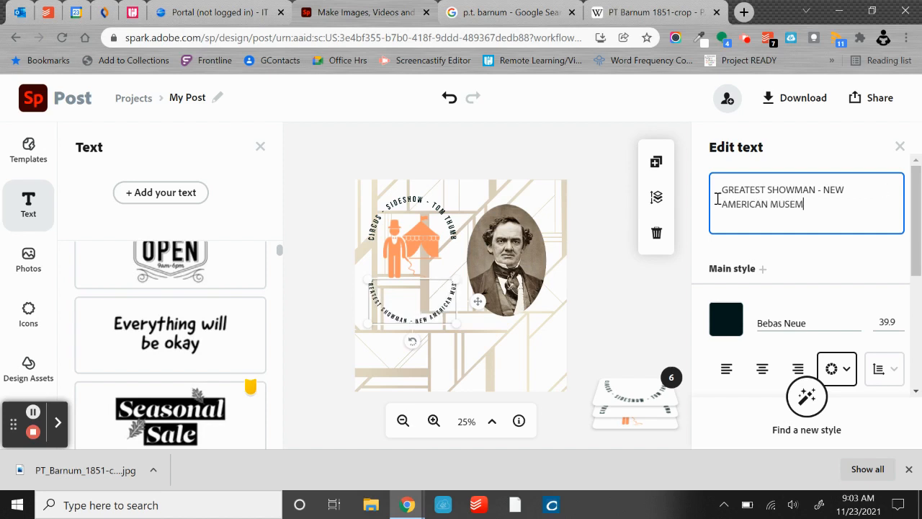
{"action": "key", "text": "BackSpace"}
{"action": "type", "text": "UM"}
{"action": "key", "text": "Return"}
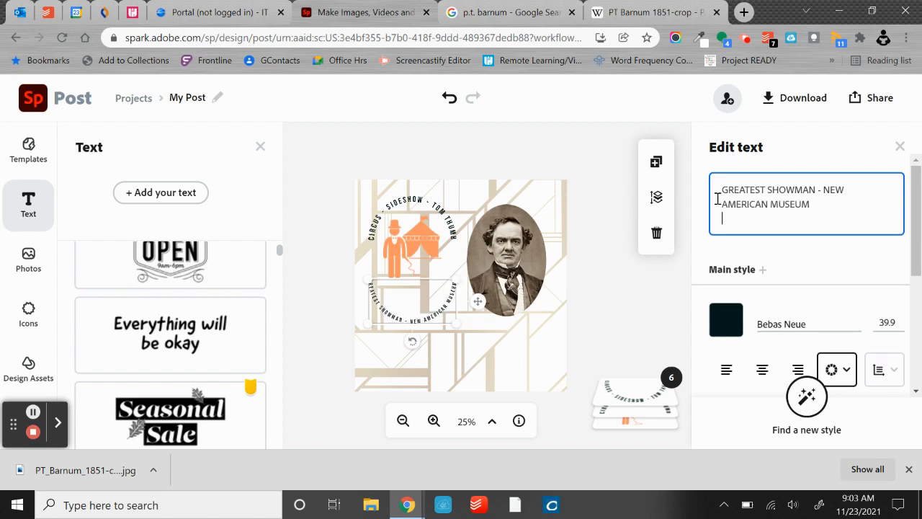
{"action": "key", "text": "BackSpace"}
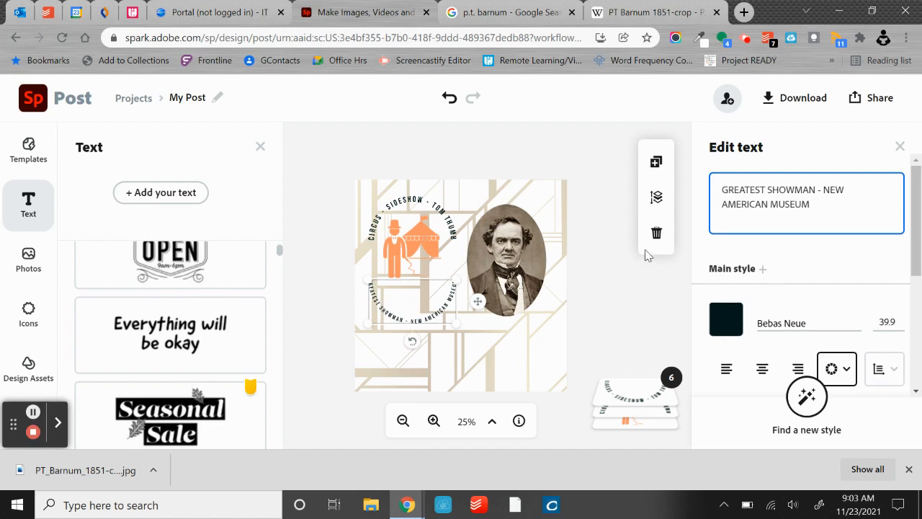
{"action": "left_click", "coordinate": [626, 323]}
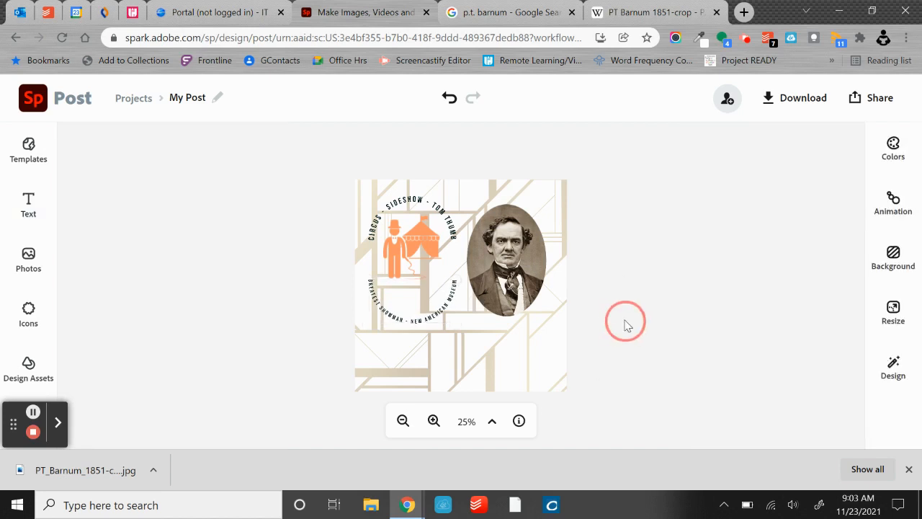
Reposition the lower and upper curved texts closer together so they form a ring around the circus icon.
{"action": "left_click", "coordinate": [411, 317]}
{"action": "left_click_drag", "start_coordinate": [416, 315], "coordinate": [413, 291]}
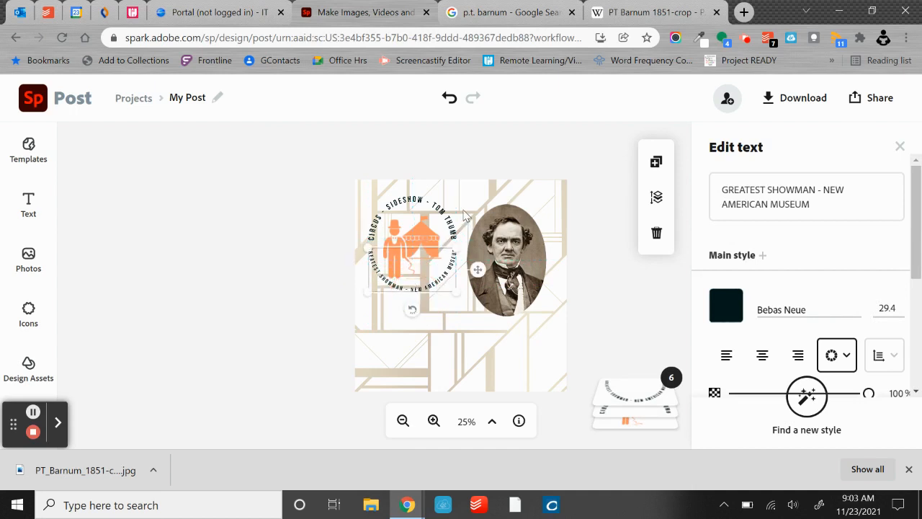
{"action": "left_click", "coordinate": [468, 202]}
{"action": "left_click", "coordinate": [432, 283]}
{"action": "left_click_drag", "start_coordinate": [477, 270], "coordinate": [478, 268]}
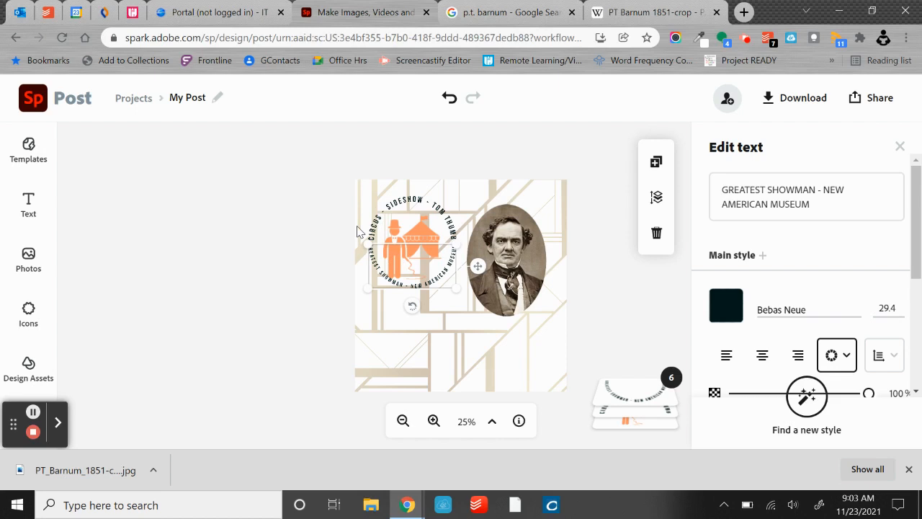
{"action": "left_click", "coordinate": [331, 180]}
{"action": "mouse_move", "coordinate": [414, 236]}
{"action": "left_mouse_down"}
{"action": "mouse_move", "coordinate": [411, 229]}
{"action": "mouse_move", "coordinate": [416, 248]}
{"action": "left_mouse_up"}
{"action": "left_click", "coordinate": [410, 234]}
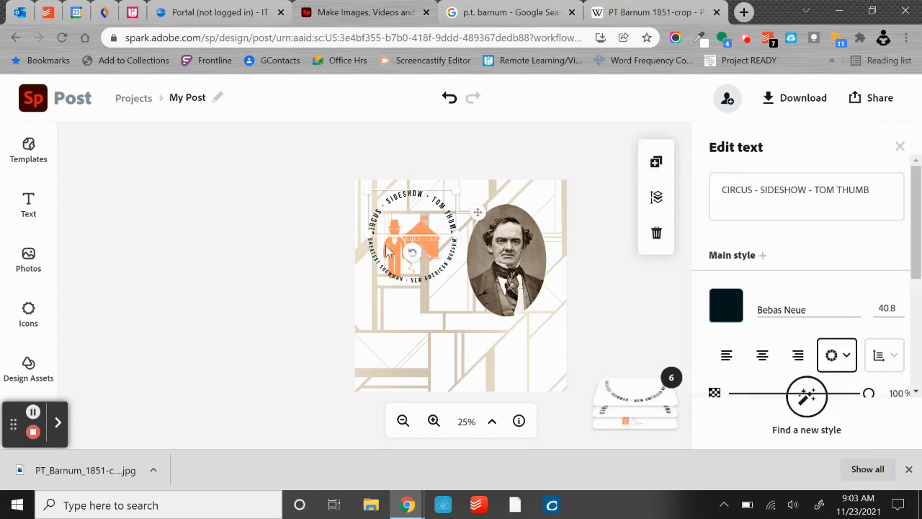
Bring the circus icon to the front of the layer stack, above both curved texts.
{"action": "left_click", "coordinate": [389, 250]}
{"action": "left_click", "coordinate": [426, 232]}
{"action": "left_click", "coordinate": [643, 405]}
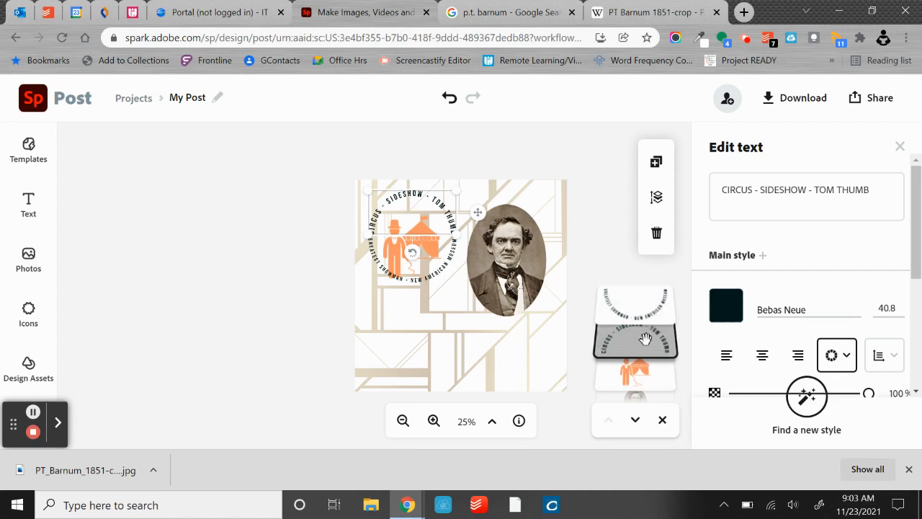
{"action": "left_click_drag", "start_coordinate": [646, 380], "coordinate": [640, 313]}
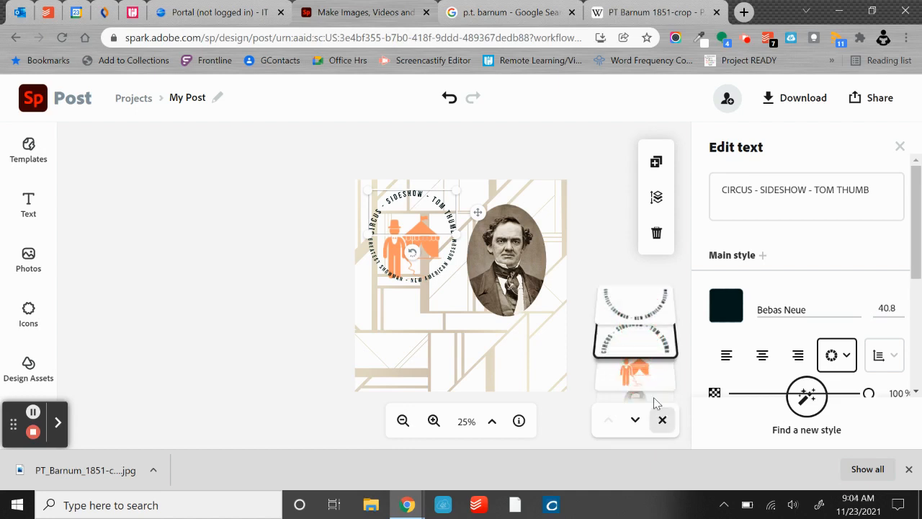
{"action": "left_click", "coordinate": [642, 380]}
{"action": "left_click", "coordinate": [631, 340]}
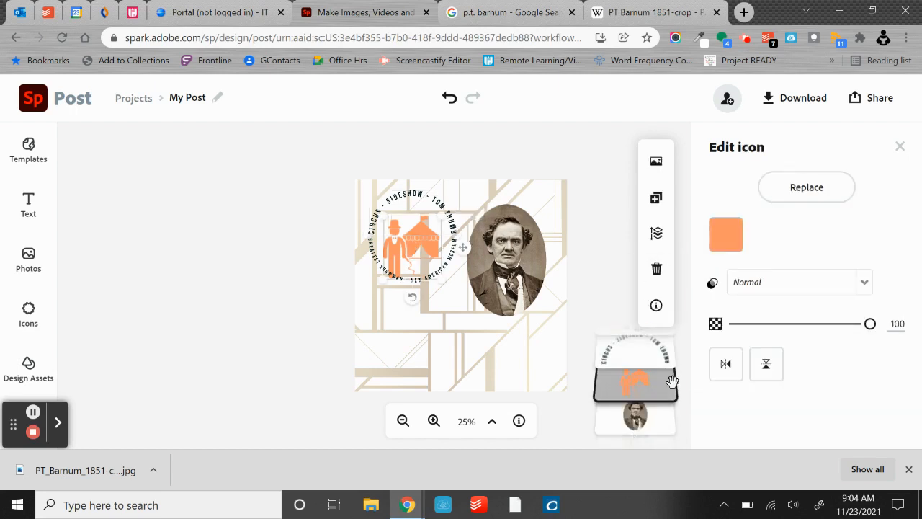
{"action": "left_click", "coordinate": [634, 387]}
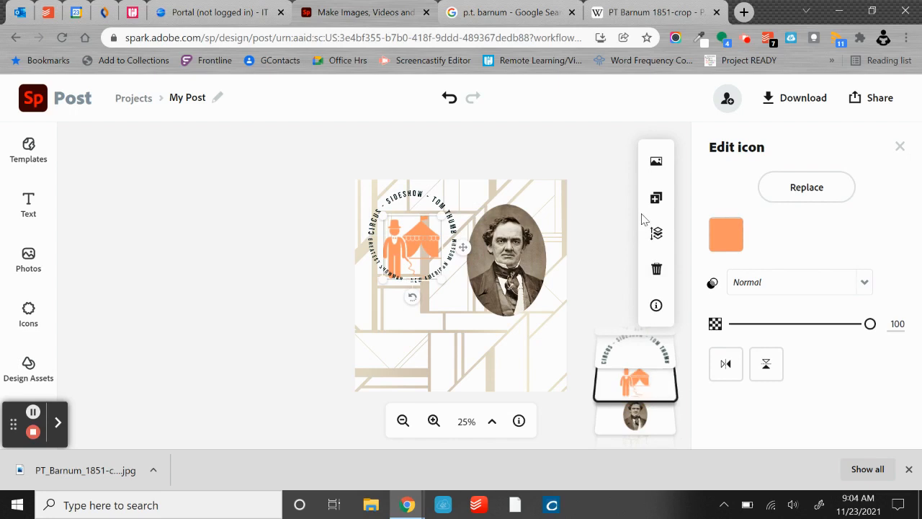
{"action": "left_click_drag", "start_coordinate": [643, 386], "coordinate": [627, 355]}
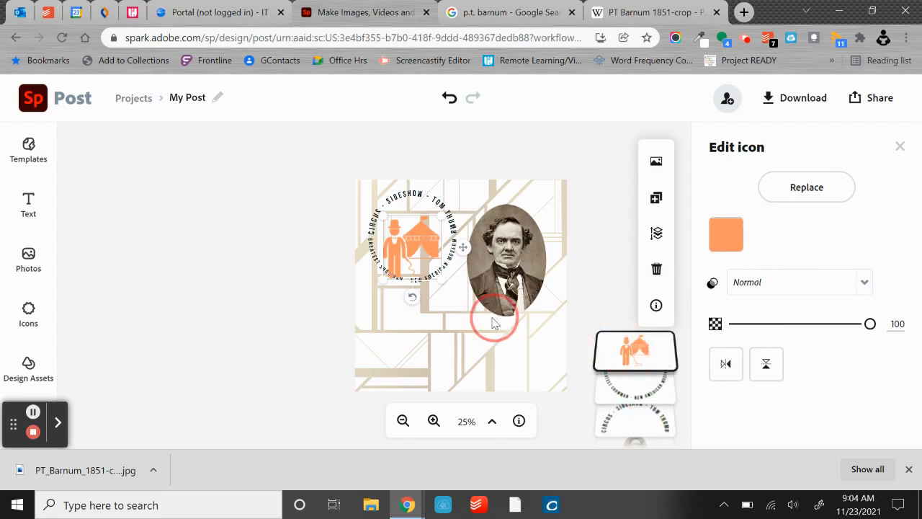
Move the circus icon up to center it inside the ring of curved text.
{"action": "left_click_drag", "start_coordinate": [410, 245], "coordinate": [409, 238]}
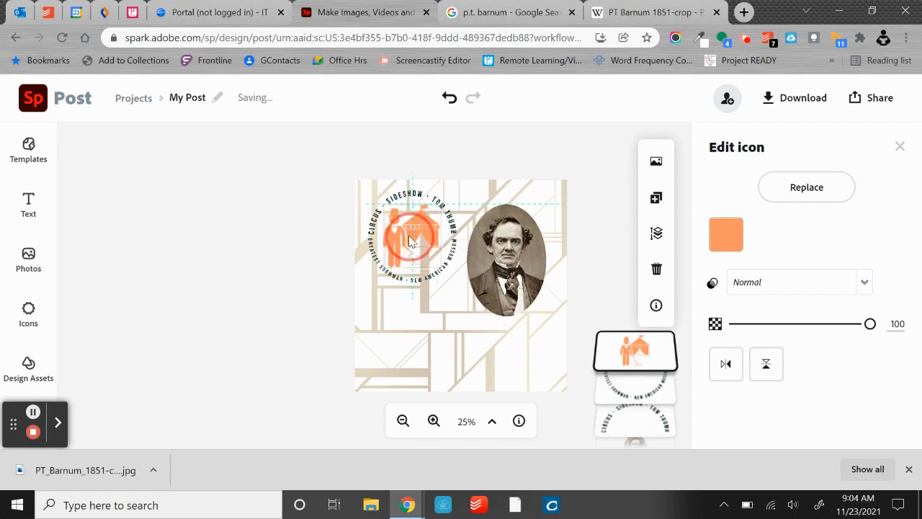
{"action": "left_click_drag", "start_coordinate": [409, 242], "coordinate": [411, 241]}
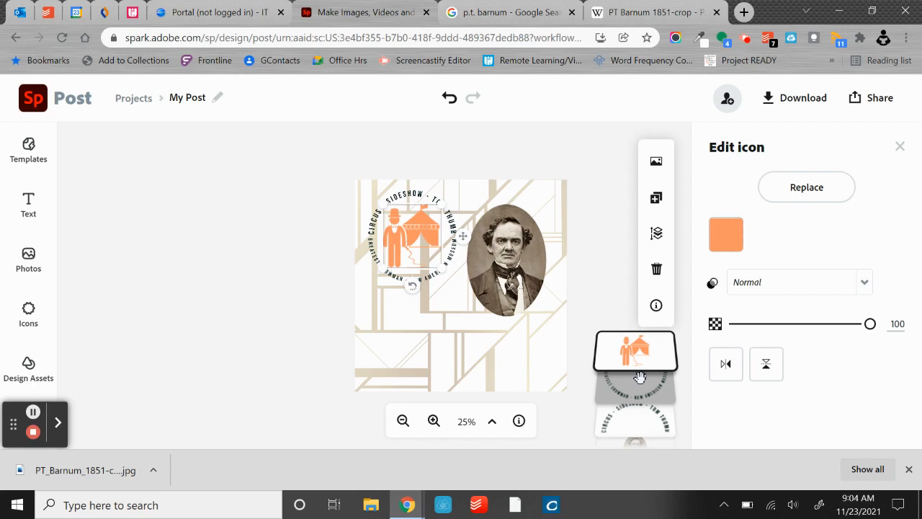
{"action": "left_click", "coordinate": [605, 255]}
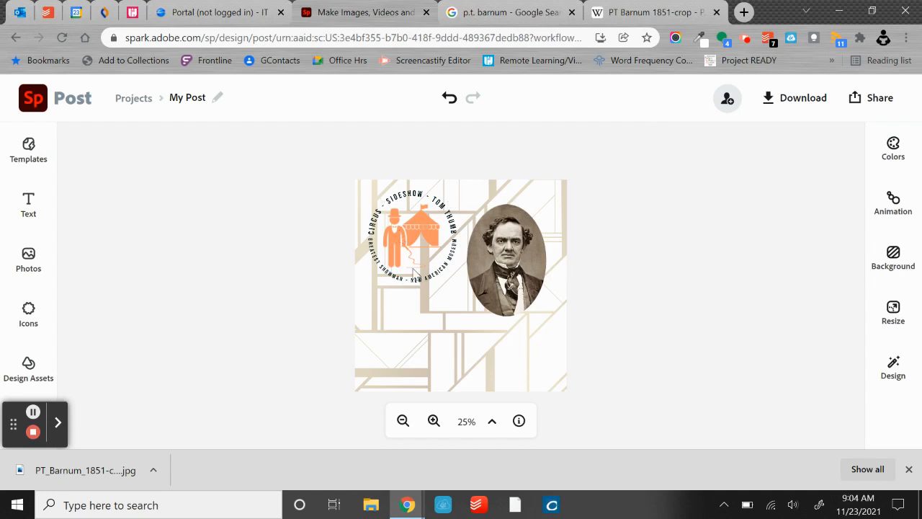
Search Google for "p.t. barnum quotes" in a new browser tab.
{"action": "left_click", "coordinate": [653, 10]}
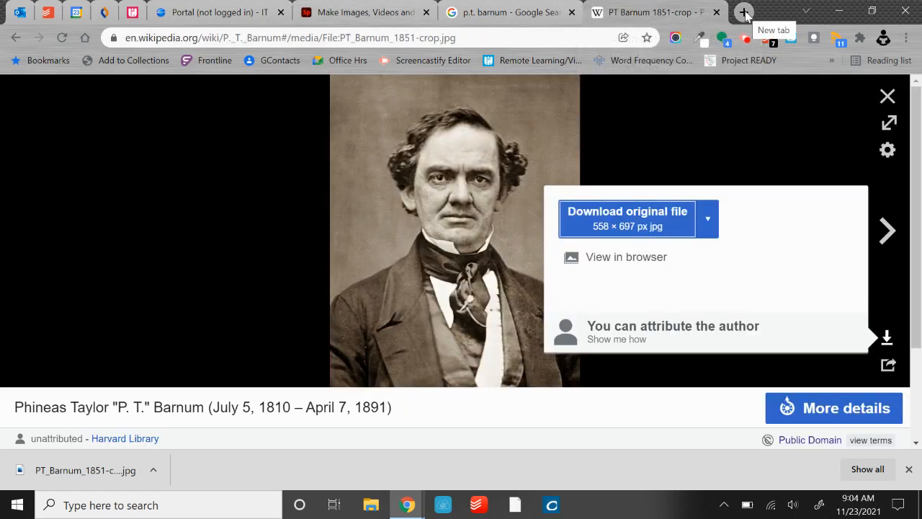
{"action": "left_click", "coordinate": [744, 12]}
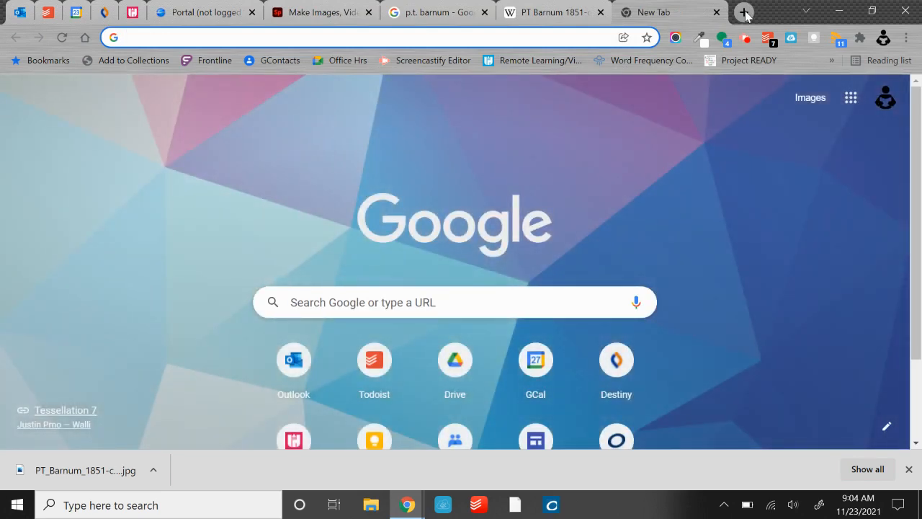
{"action": "type", "text": "p.t. "}
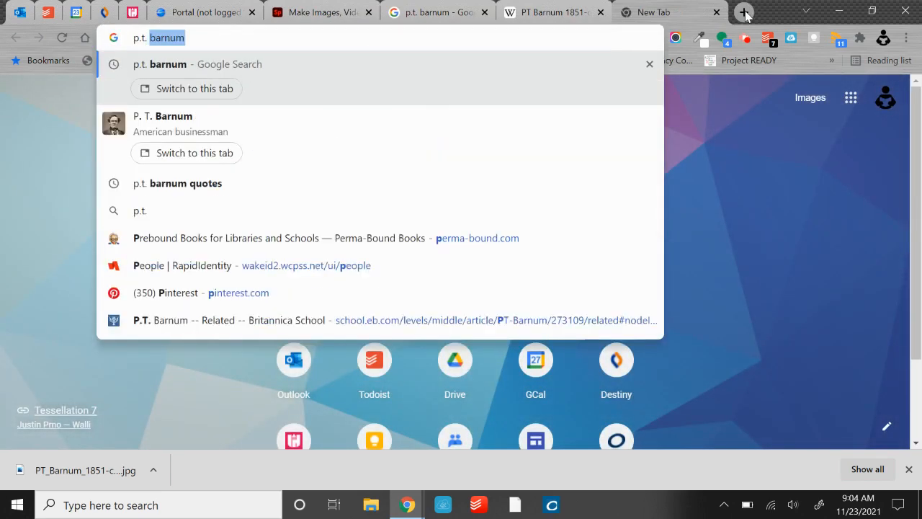
{"action": "type", "text": "barn"}
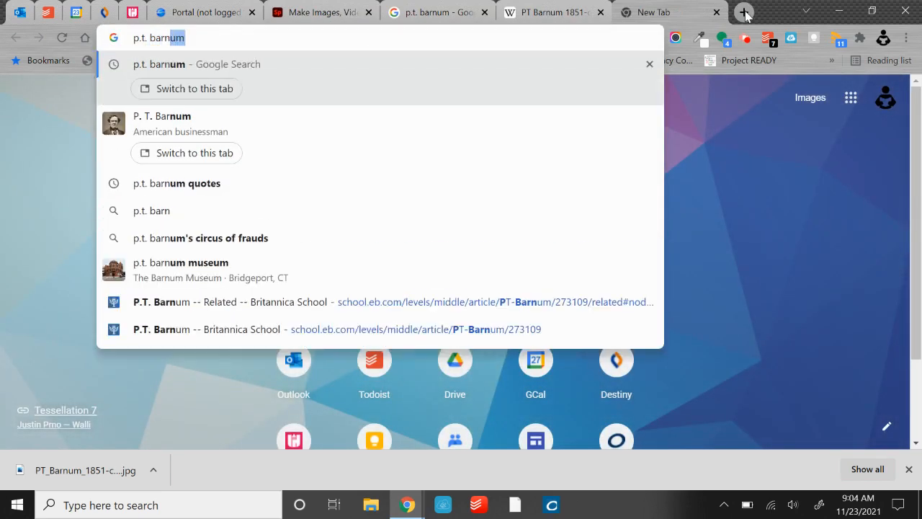
{"action": "type", "text": "um quotes"}
{"action": "key", "text": "Return"}
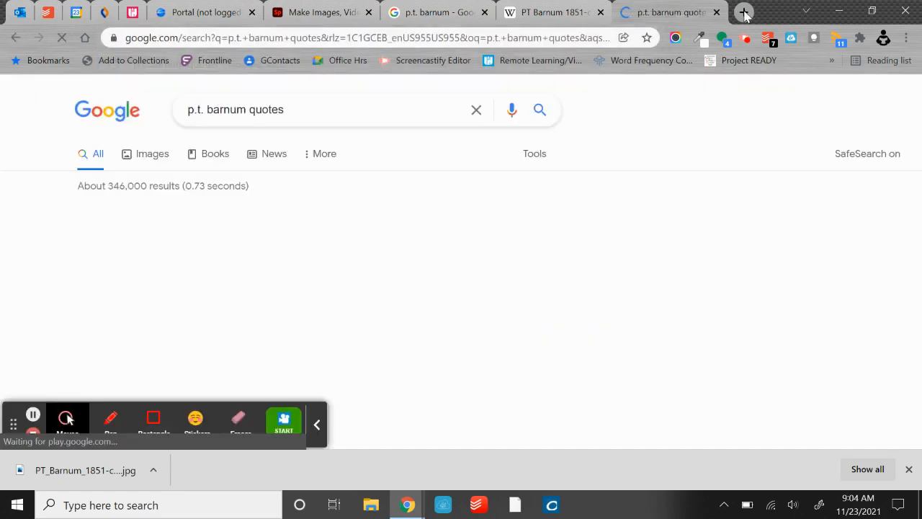
{"action": "left_click", "coordinate": [317, 426]}
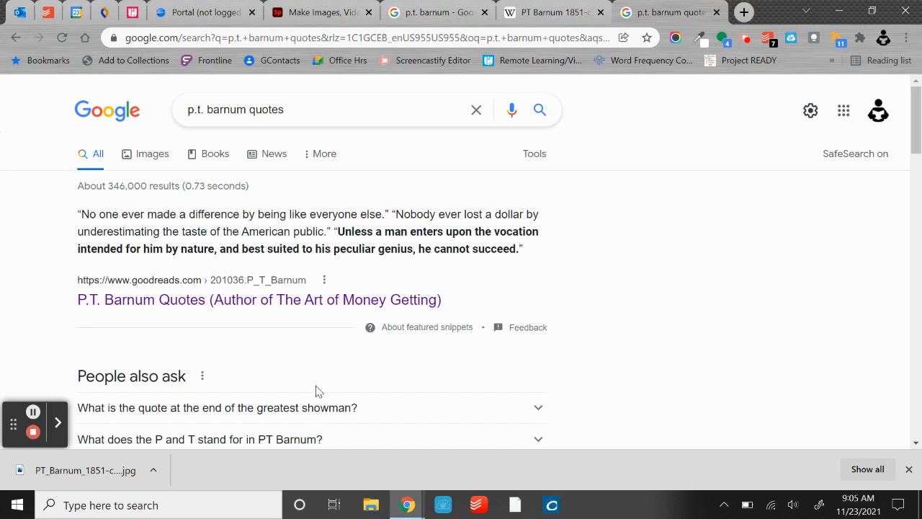
Open the Goodreads P.T. Barnum quotes page and copy "No one ever made a difference by being like everyone else." with its attribution.
{"action": "scroll", "coordinate": [307, 373], "scroll_direction": "down", "scroll_amount": 1}
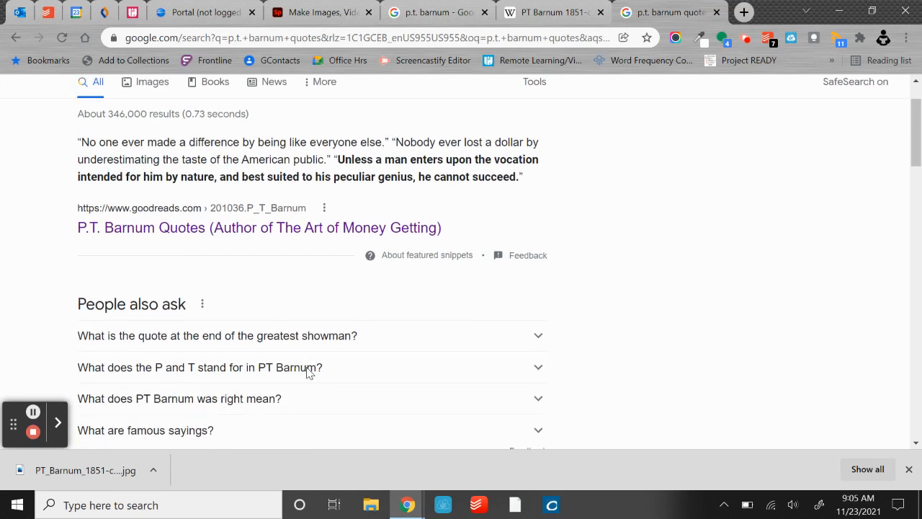
{"action": "left_click", "coordinate": [253, 230]}
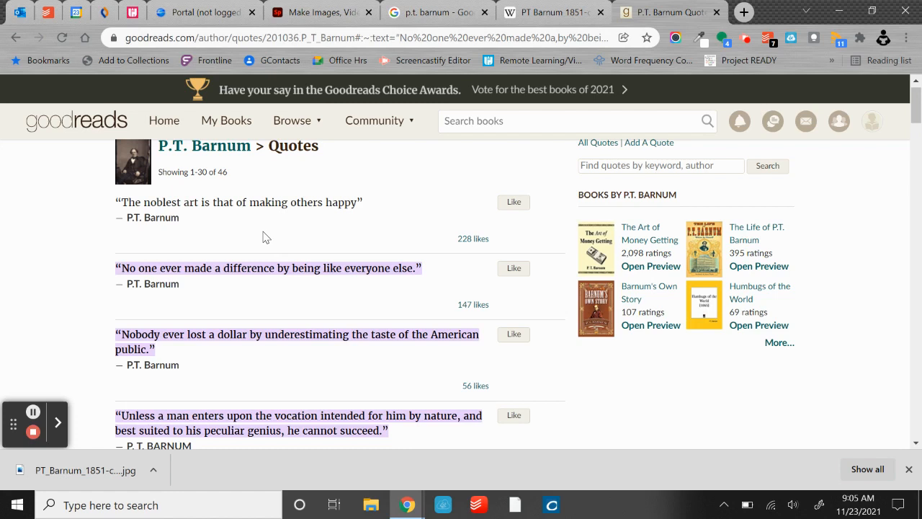
{"action": "left_click", "coordinate": [81, 313]}
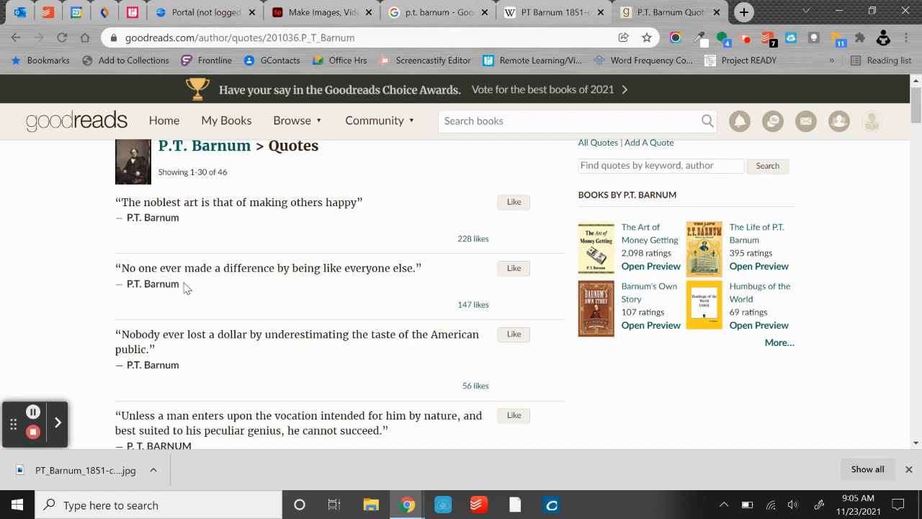
{"action": "left_click_drag", "start_coordinate": [184, 286], "coordinate": [118, 274]}
{"action": "key", "text": "ctrl+c"}
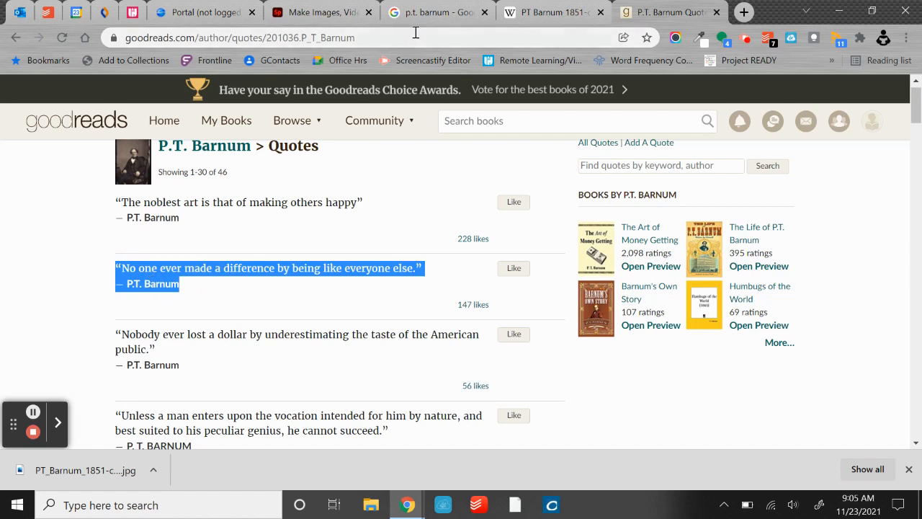
Return to the Adobe Spark post, add the "made with all natural ingredients" text template, and select it on the canvas.
{"action": "left_click", "coordinate": [323, 10]}
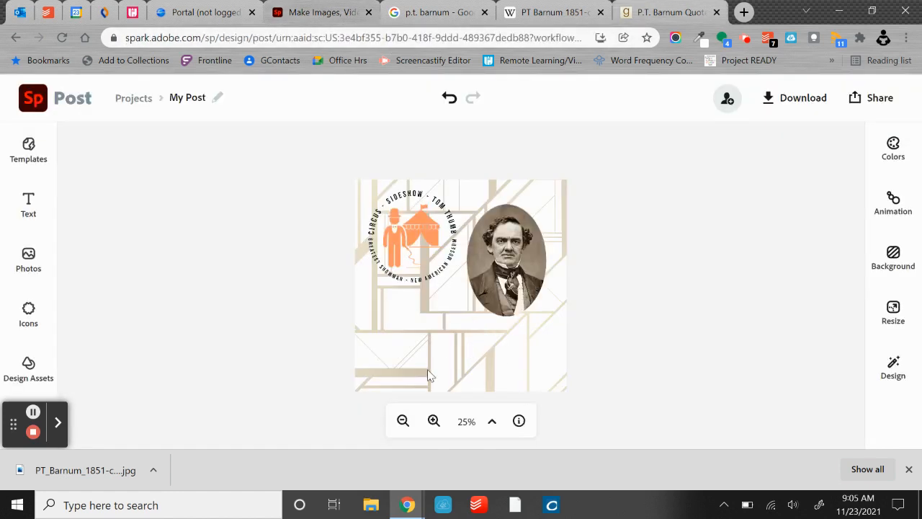
{"action": "left_click", "coordinate": [26, 208]}
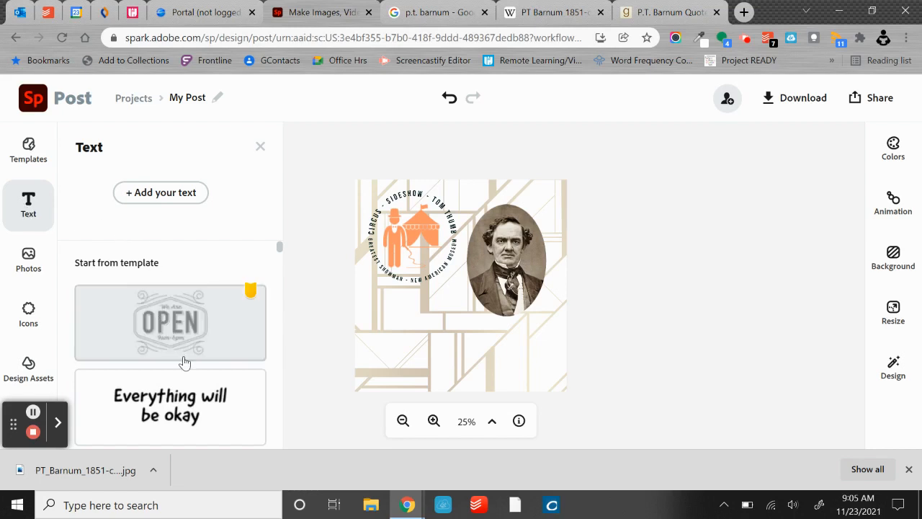
{"action": "scroll", "coordinate": [185, 362], "scroll_direction": "down", "scroll_amount": 5}
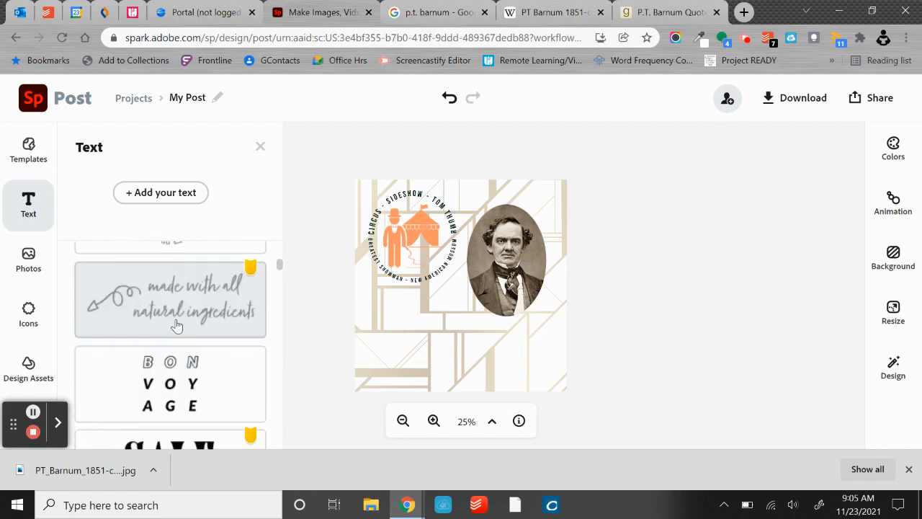
{"action": "left_click", "coordinate": [177, 312]}
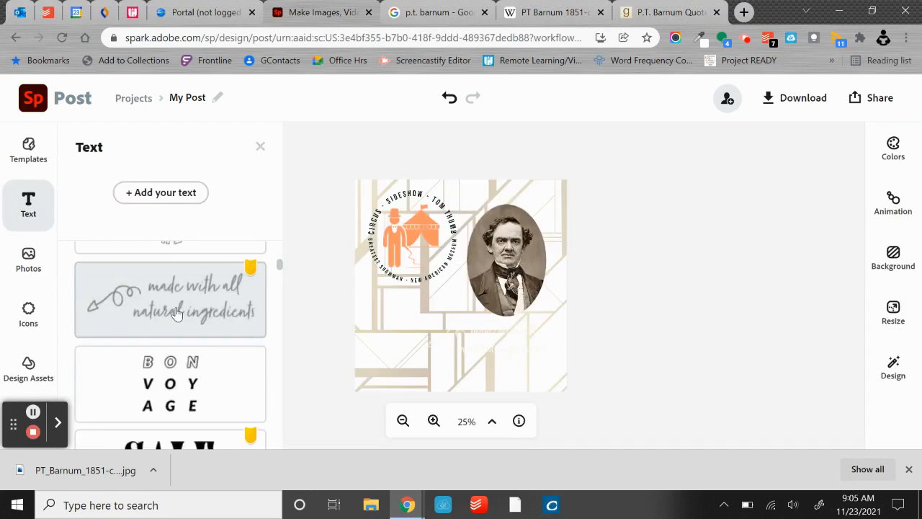
{"action": "left_click", "coordinate": [456, 338]}
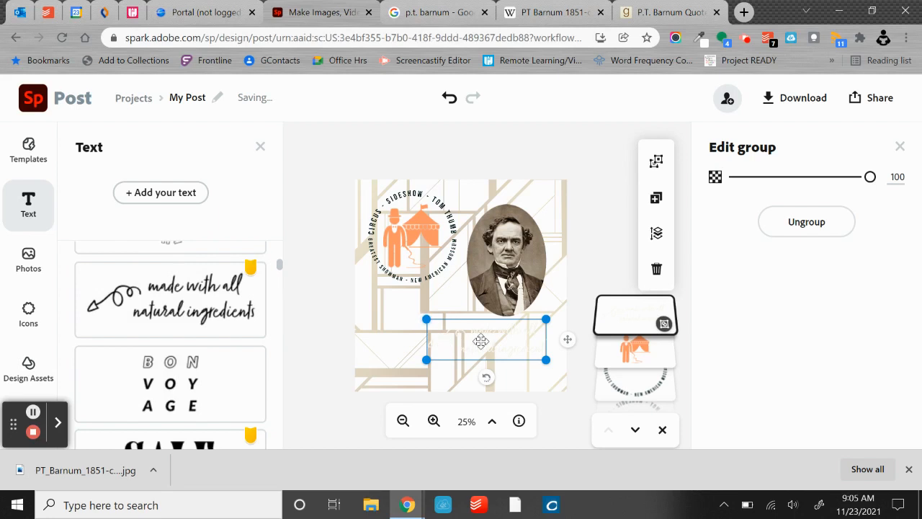
Move the added text group toward the canvas's lower left and color its wording teal #207178.
{"action": "left_click_drag", "start_coordinate": [480, 341], "coordinate": [434, 363]}
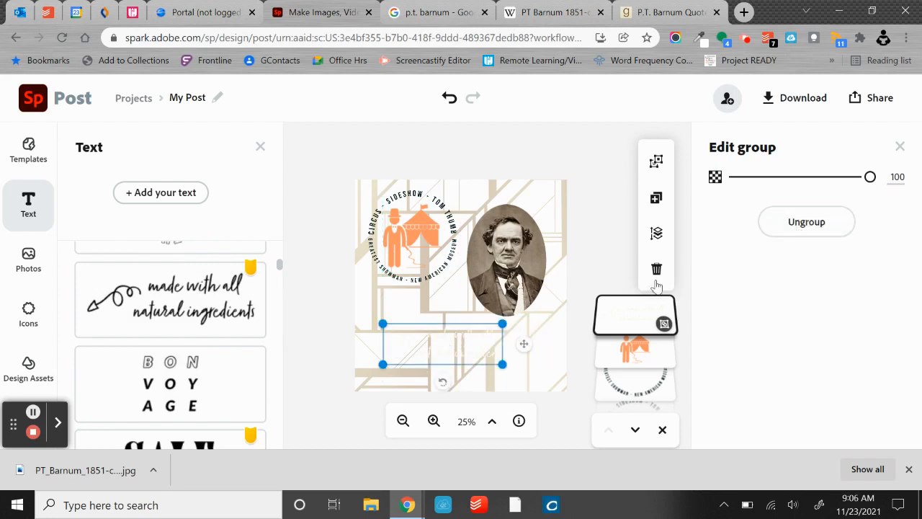
{"action": "double_click", "coordinate": [435, 351]}
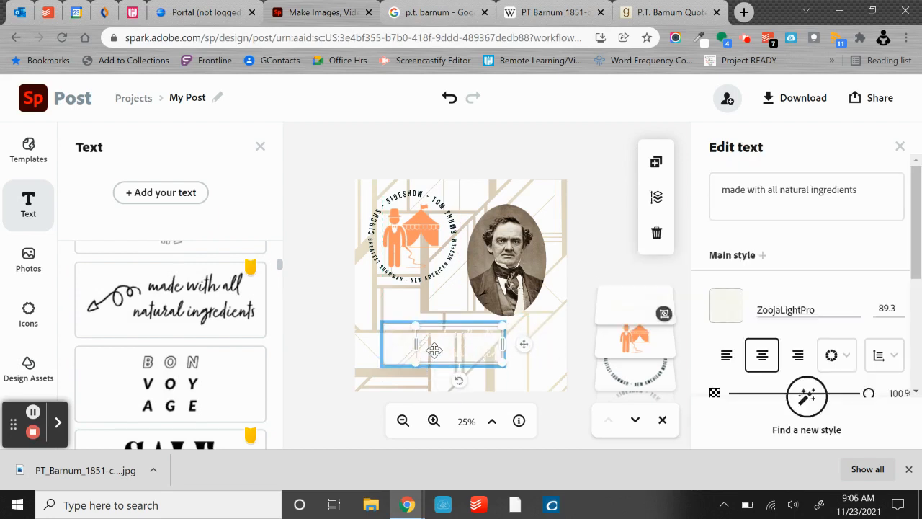
{"action": "left_click", "coordinate": [434, 351]}
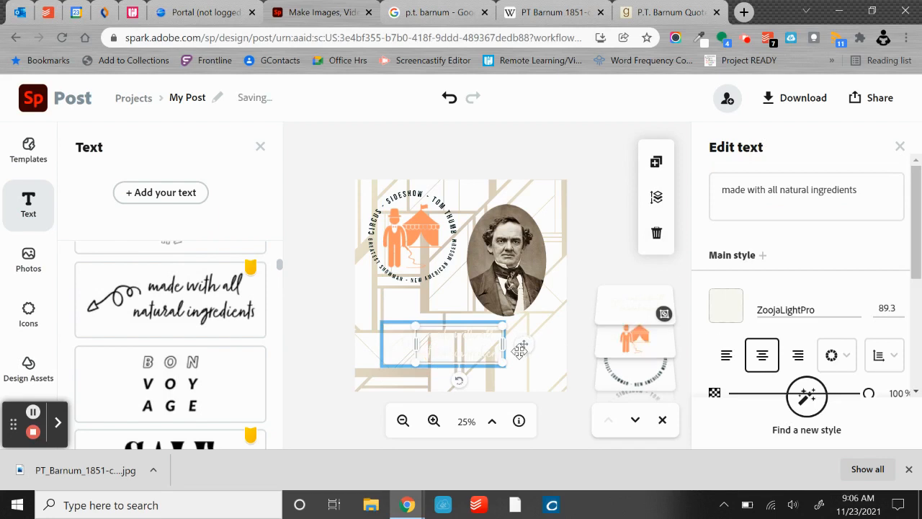
{"action": "left_click", "coordinate": [726, 310]}
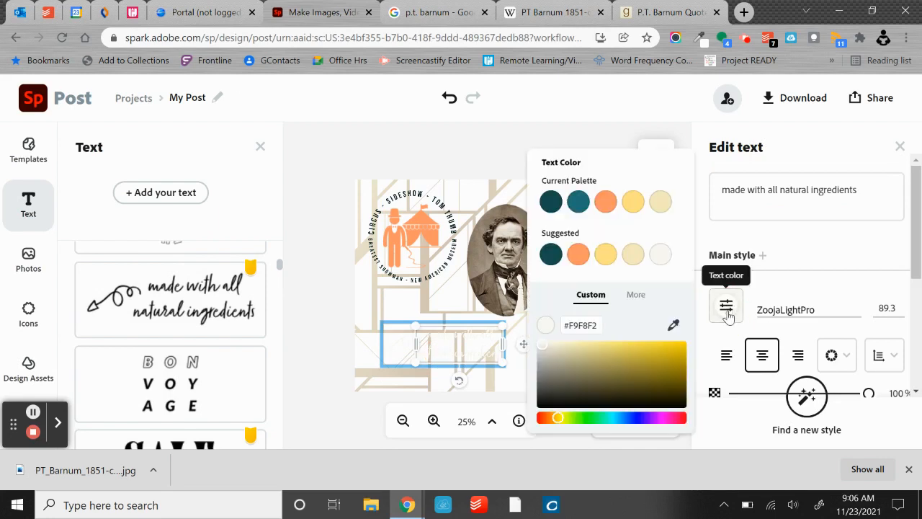
{"action": "left_click", "coordinate": [580, 205]}
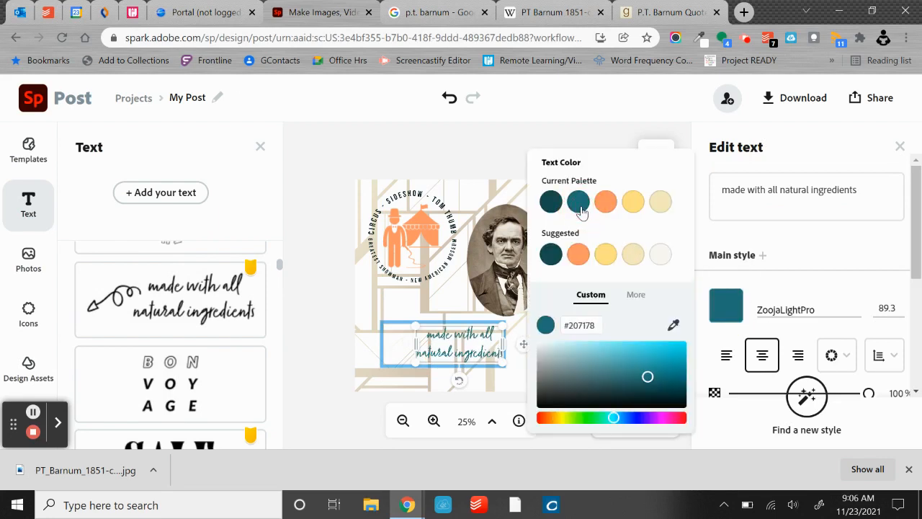
Recolor the text group's arrow icon with the darkest teal of the current palette.
{"action": "left_click", "coordinate": [402, 347]}
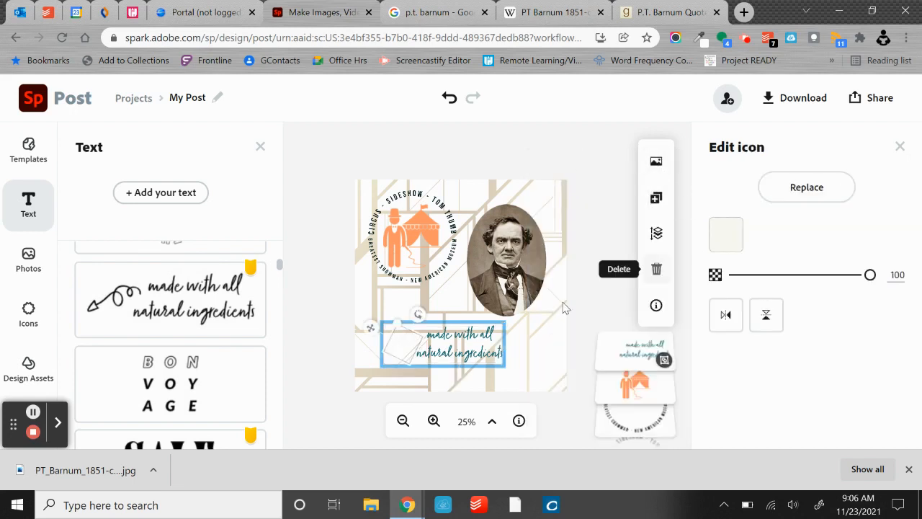
{"action": "left_click", "coordinate": [726, 233]}
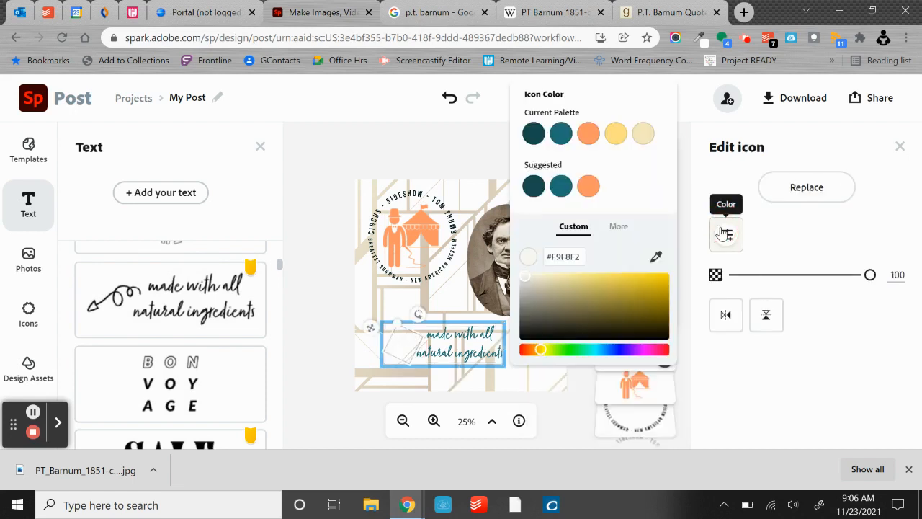
{"action": "left_click", "coordinate": [534, 133]}
{"action": "left_click", "coordinate": [333, 225]}
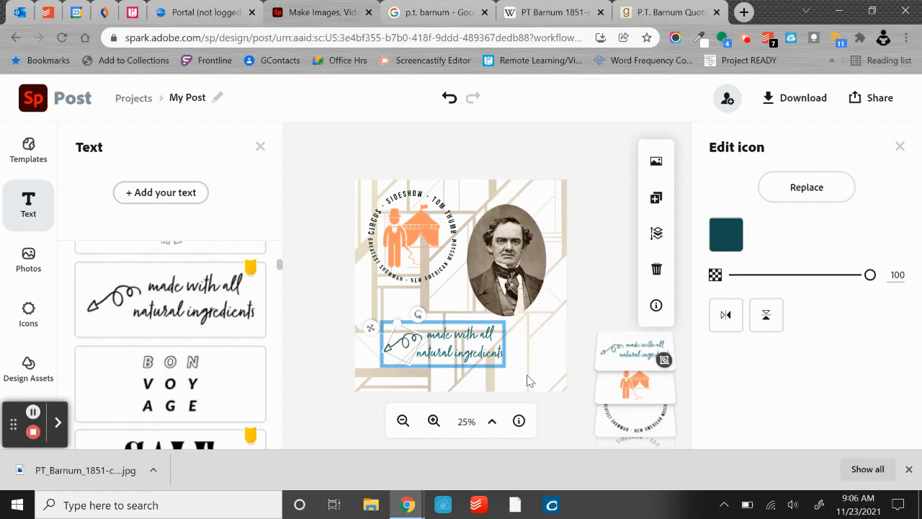
Replace "made with all natural ingredients" with the copied quote "No one ever made a difference by being like everyone else." — P.T. Barnum.
{"action": "left_click", "coordinate": [474, 352]}
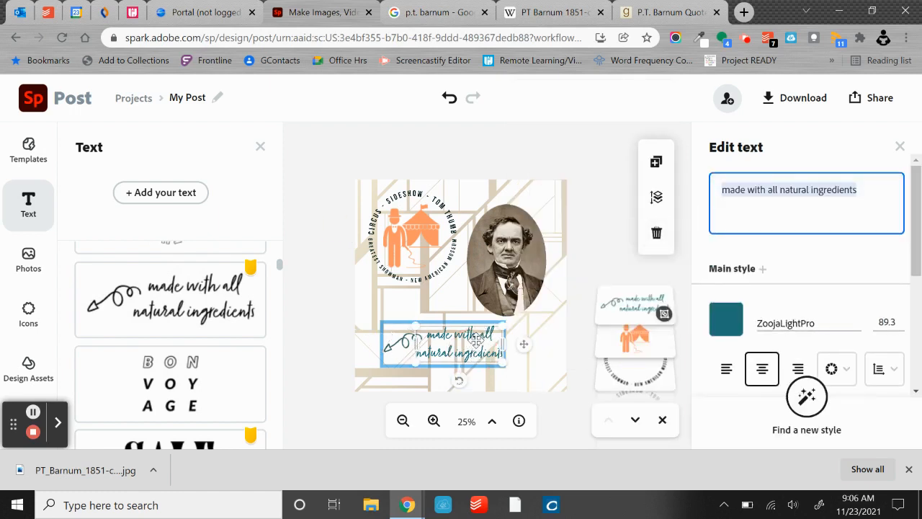
{"action": "key", "text": "BackSpace"}
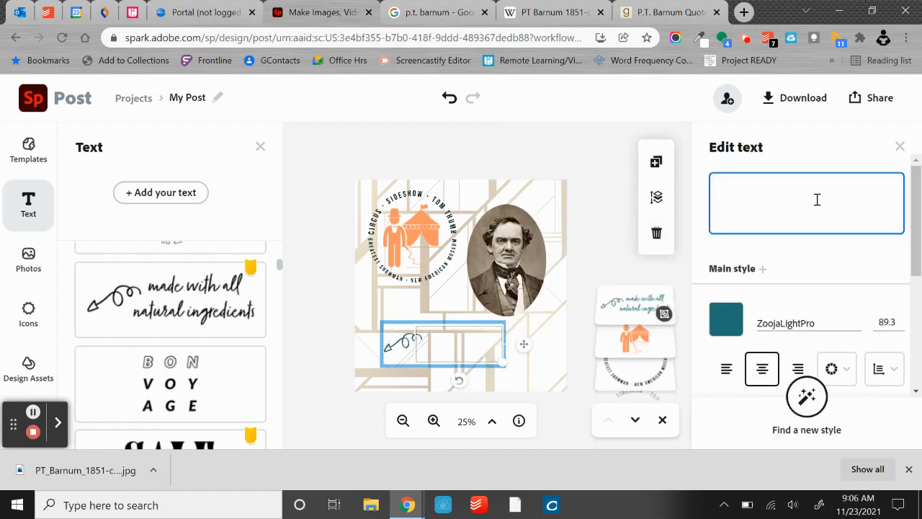
{"action": "key", "text": "ctrl+v"}
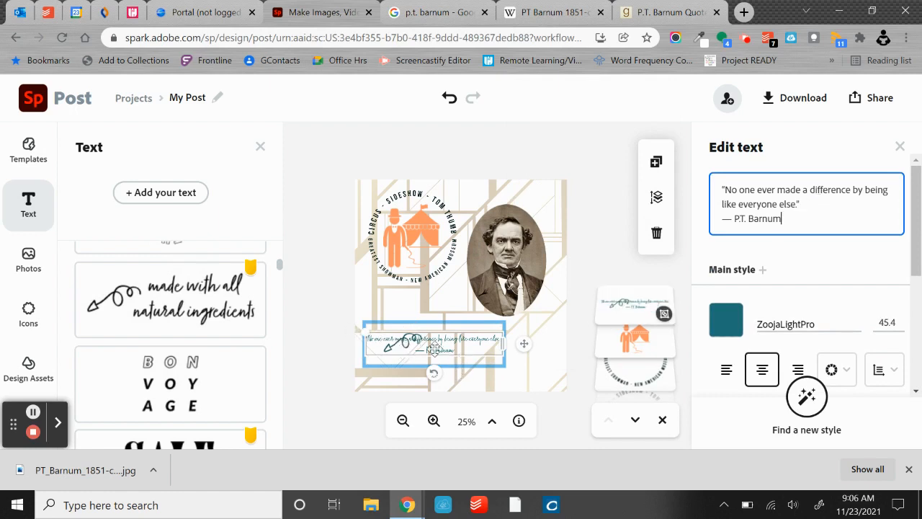
Delete the curly arrow icon that overlaps the quote text.
{"action": "left_click", "coordinate": [408, 341]}
{"action": "left_click", "coordinate": [409, 341]}
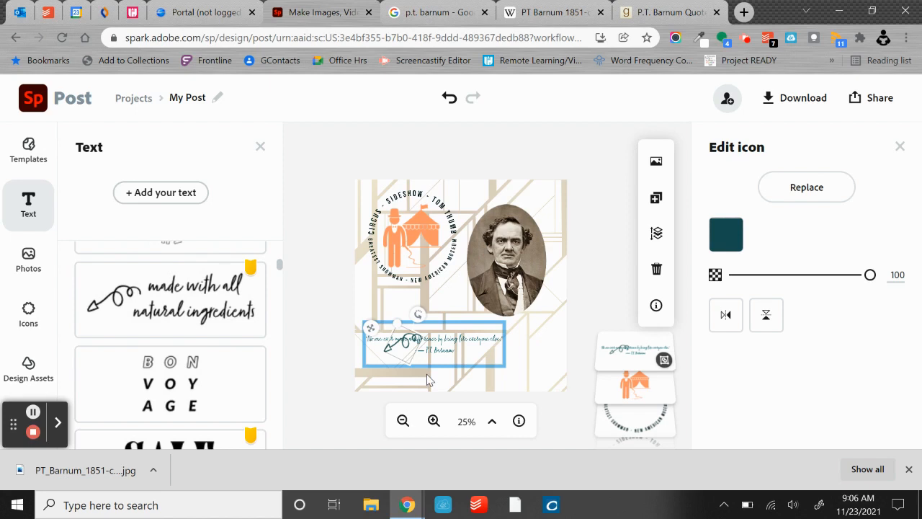
{"action": "key", "text": "Delete"}
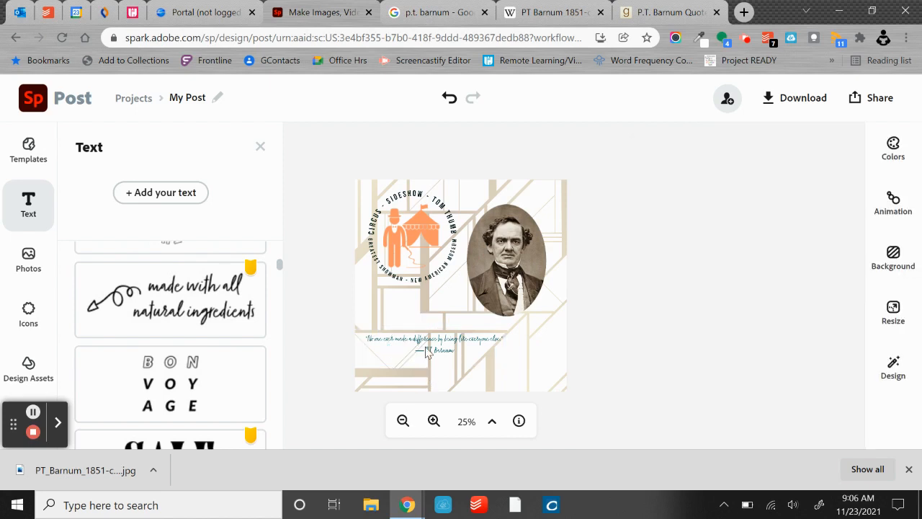
Enlarge the quote text to size 94 and center it across the lower part of the canvas.
{"action": "left_click", "coordinate": [428, 350]}
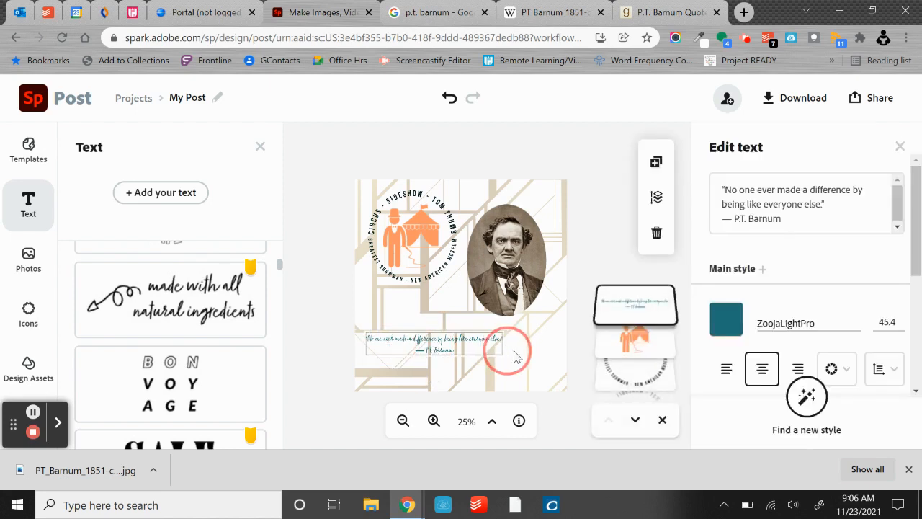
{"action": "left_click_drag", "start_coordinate": [514, 352], "coordinate": [546, 350]}
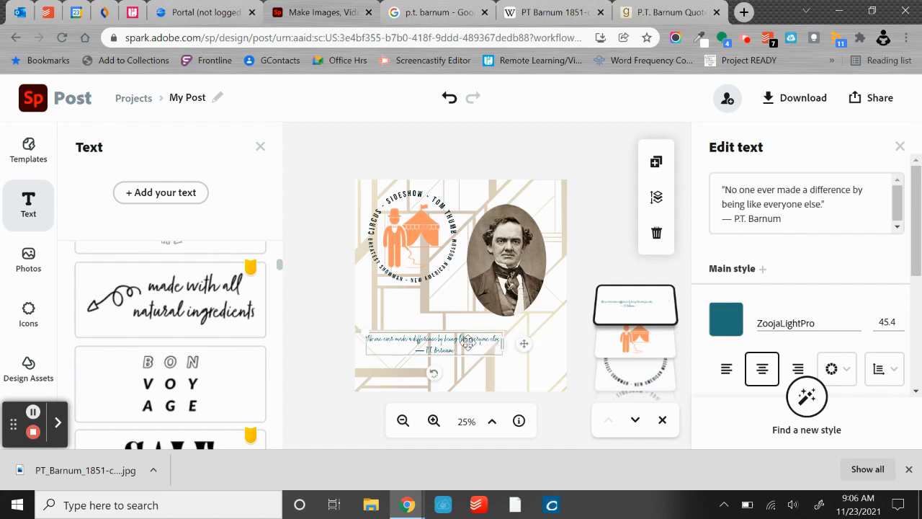
{"action": "left_click", "coordinate": [469, 344]}
{"action": "left_click_drag", "start_coordinate": [366, 333], "coordinate": [313, 283]}
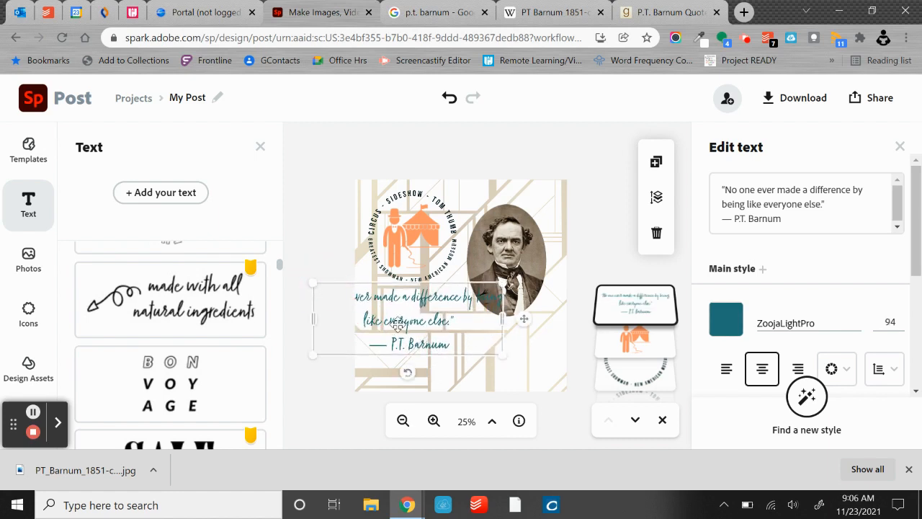
{"action": "left_click_drag", "start_coordinate": [397, 325], "coordinate": [455, 356]}
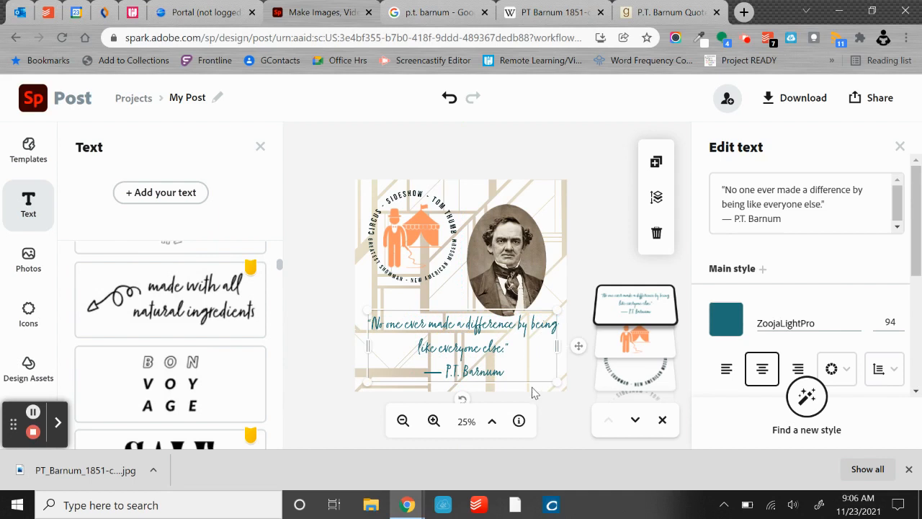
Lower the opacity of the art deco background image to 9.
{"action": "left_click", "coordinate": [537, 193]}
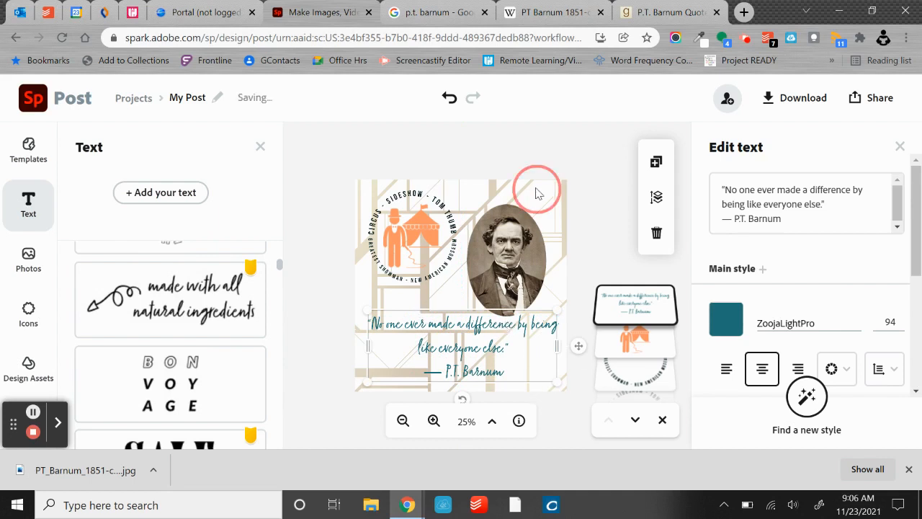
{"action": "left_click", "coordinate": [758, 356]}
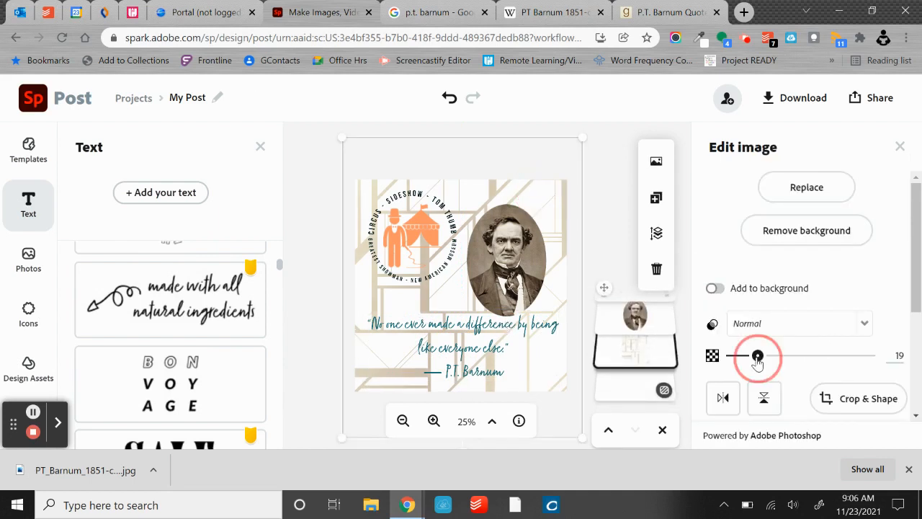
{"action": "left_click_drag", "start_coordinate": [758, 355], "coordinate": [744, 356]}
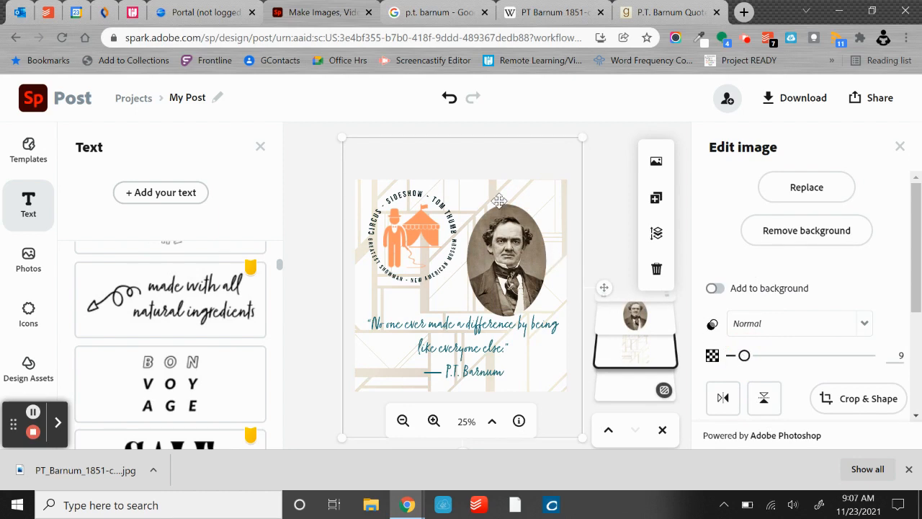
Change the quote's font to Wanderlust Shine Regular.
{"action": "left_click", "coordinate": [465, 341]}
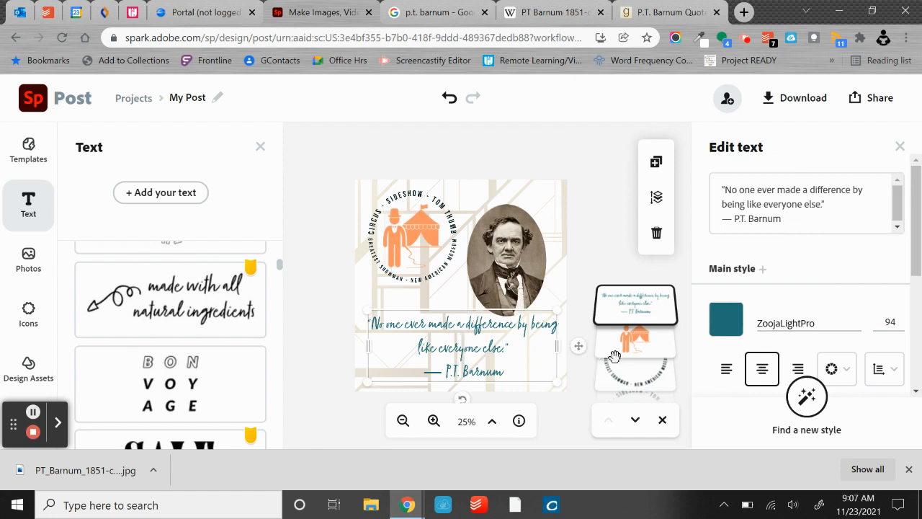
{"action": "left_click", "coordinate": [794, 329]}
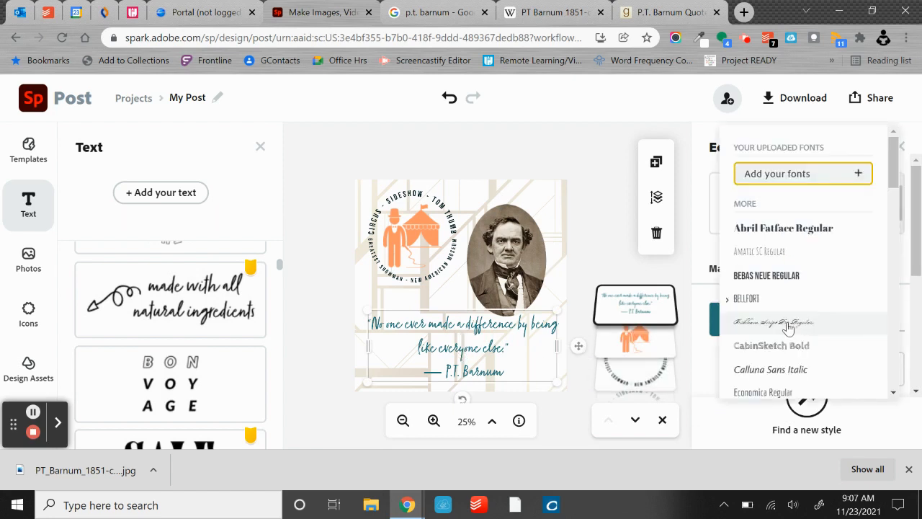
{"action": "scroll", "coordinate": [778, 322], "scroll_direction": "down", "scroll_amount": 5}
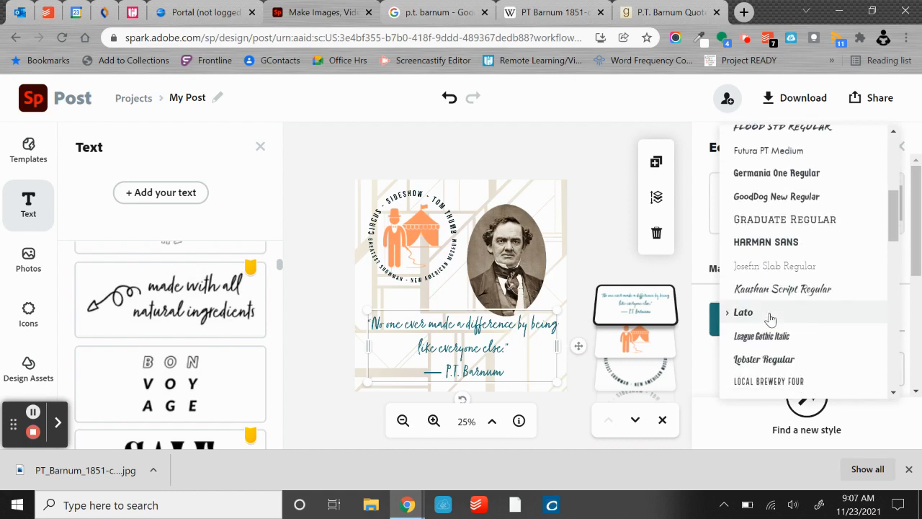
{"action": "scroll", "coordinate": [774, 324], "scroll_direction": "down", "scroll_amount": 10}
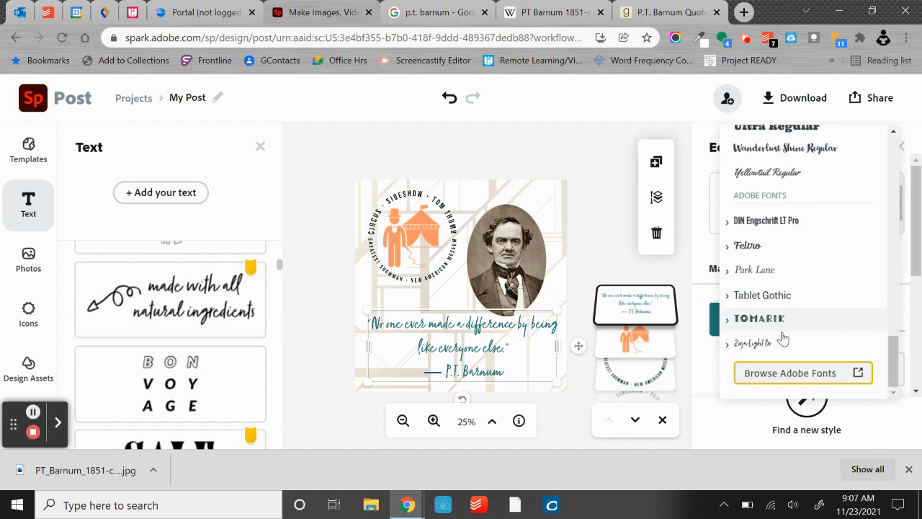
{"action": "scroll", "coordinate": [770, 299], "scroll_direction": "up", "scroll_amount": 3}
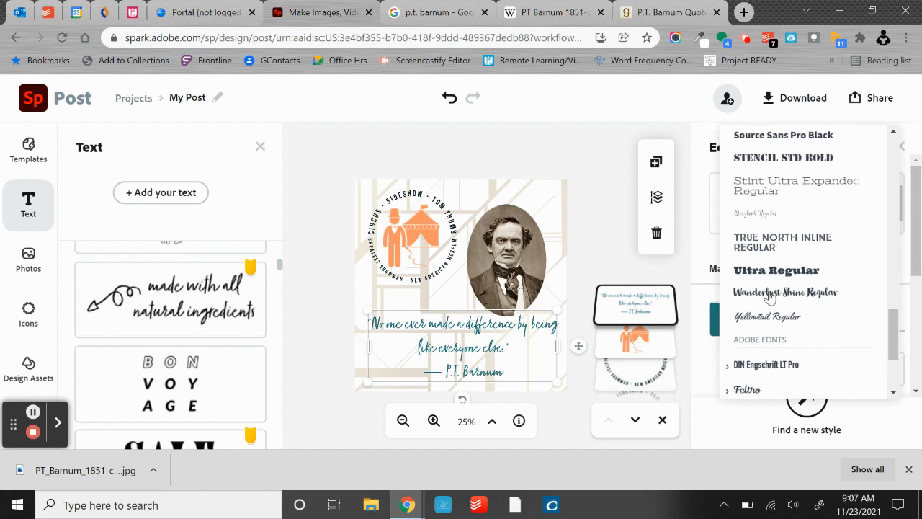
{"action": "left_click", "coordinate": [769, 299]}
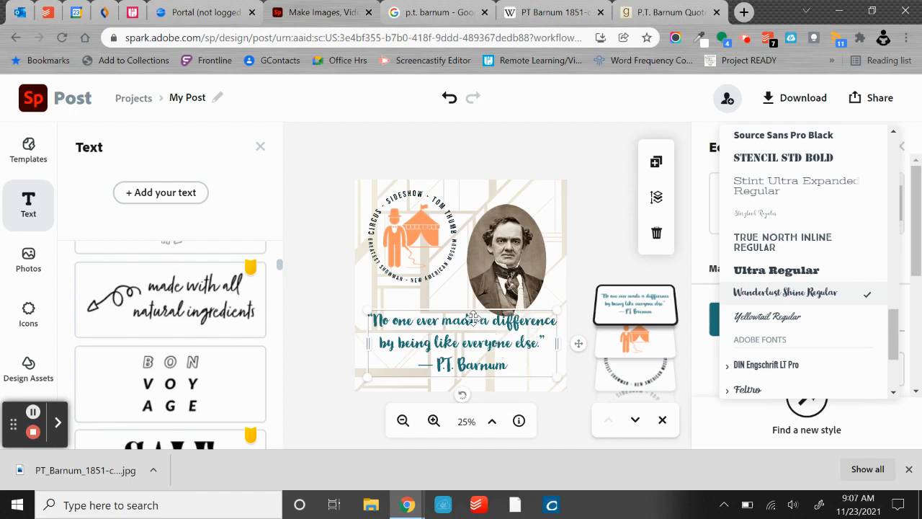
Move the quote down clear of the portrait, then deselect everything on the canvas.
{"action": "left_click_drag", "start_coordinate": [459, 321], "coordinate": [456, 338]}
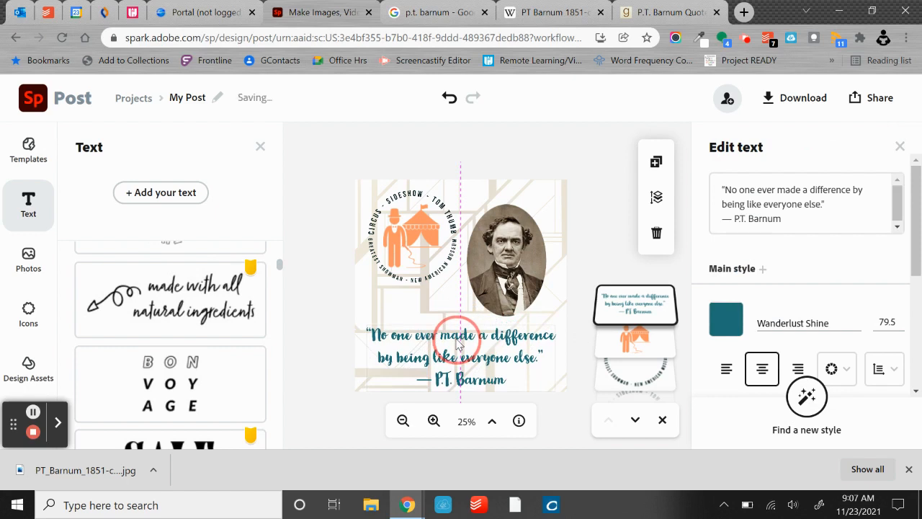
{"action": "left_click", "coordinate": [458, 346]}
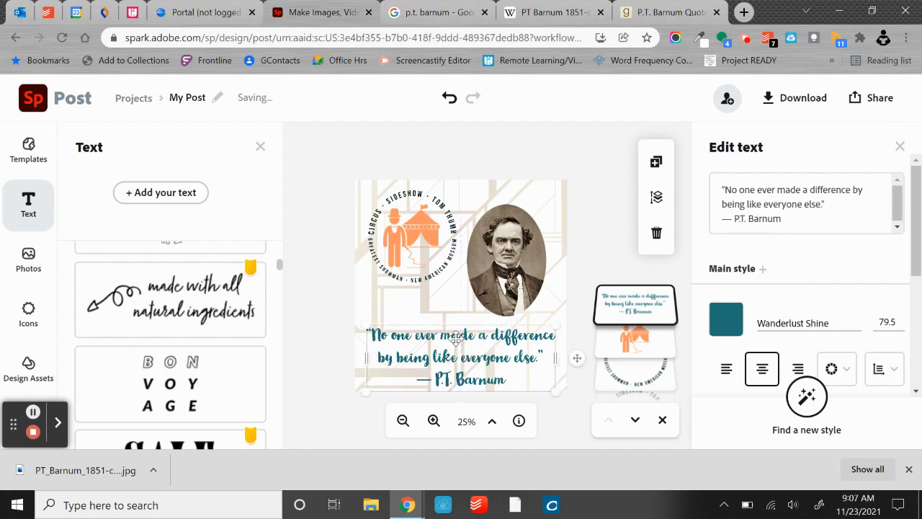
{"action": "left_click", "coordinate": [544, 200]}
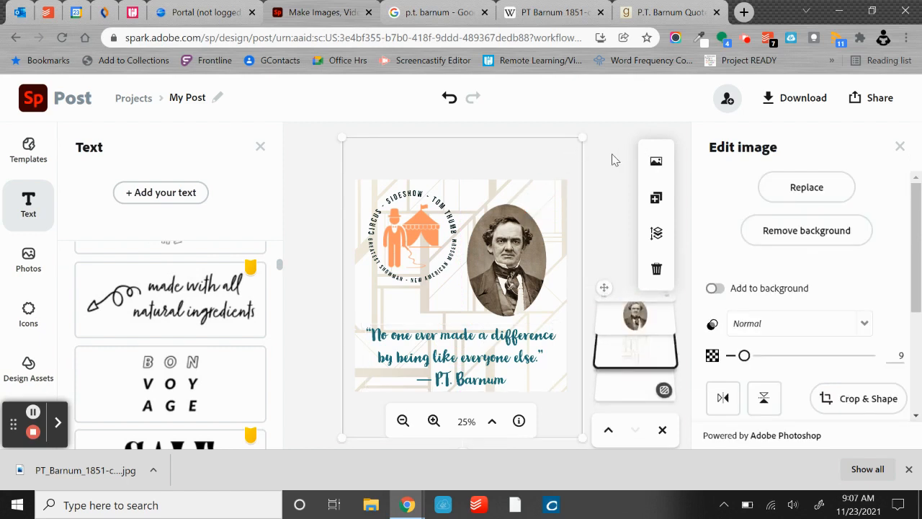
{"action": "left_click", "coordinate": [612, 158]}
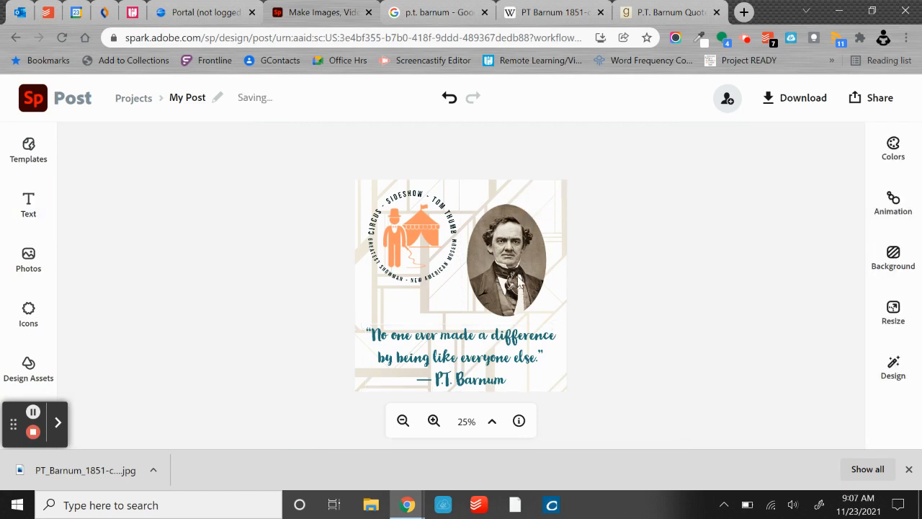